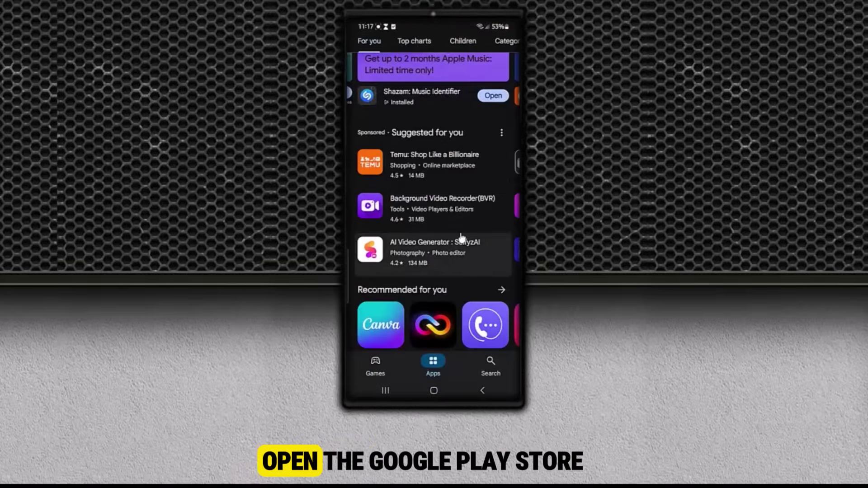
- Scroll the For you feed to the X app under 'Because you used Facebook Lite'
{"action": "scroll", "coordinate": [407, 238], "scroll_direction": "down", "scroll_amount": 2}
{"action": "scroll", "coordinate": [460, 237], "scroll_direction": "down", "scroll_amount": 3}
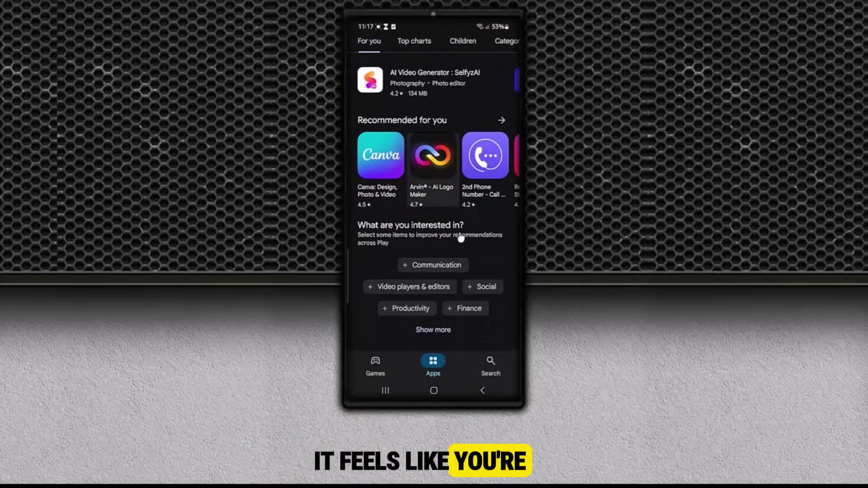
{"action": "scroll", "coordinate": [460, 237], "scroll_direction": "up", "scroll_amount": 5}
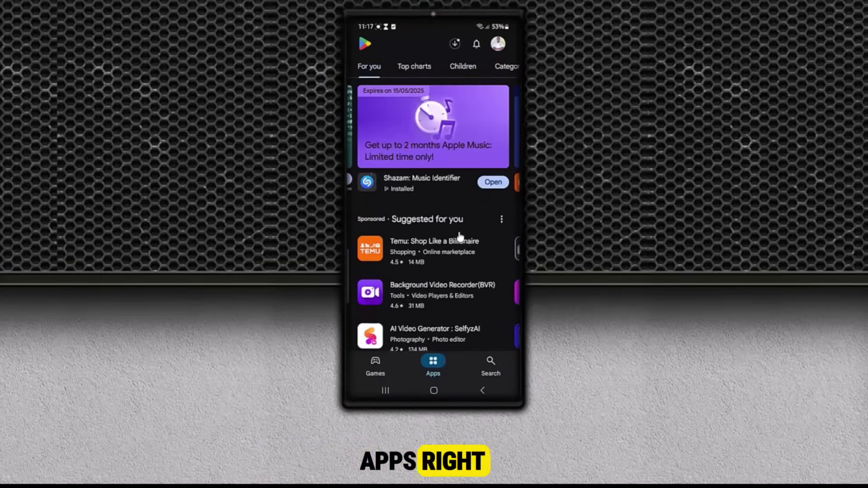
{"action": "scroll", "coordinate": [460, 236], "scroll_direction": "down", "scroll_amount": 3}
{"action": "scroll", "coordinate": [460, 236], "scroll_direction": "up", "scroll_amount": 3}
{"action": "scroll", "coordinate": [460, 237], "scroll_direction": "down", "scroll_amount": 3}
{"action": "scroll", "coordinate": [460, 237], "scroll_direction": "down", "scroll_amount": 5}
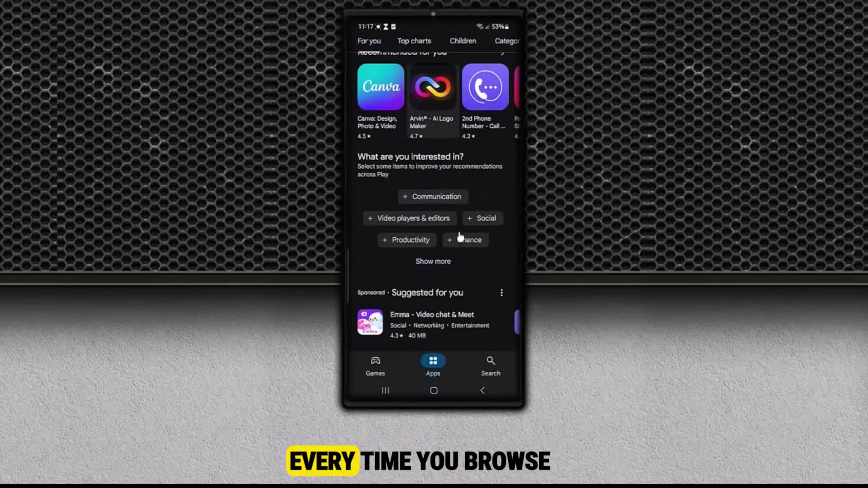
{"action": "scroll", "coordinate": [460, 237], "scroll_direction": "down", "scroll_amount": 3}
{"action": "scroll", "coordinate": [458, 236], "scroll_direction": "down", "scroll_amount": 4}
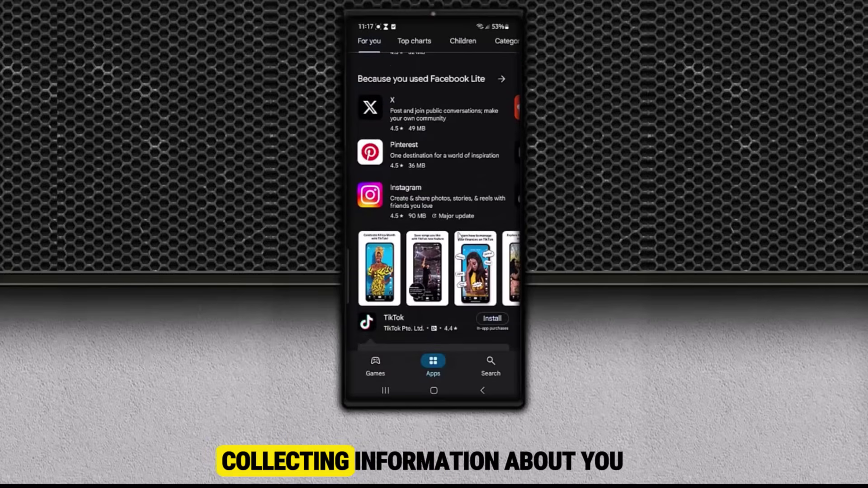
{"action": "scroll", "coordinate": [452, 234], "scroll_direction": "up", "scroll_amount": 1}
- Open the X app's details page and start installing it
{"action": "left_click", "coordinate": [429, 139]}
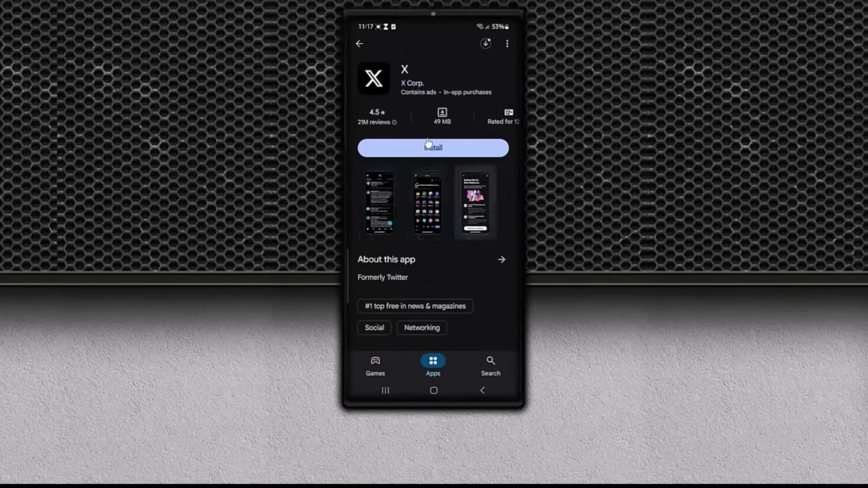
{"action": "left_click", "coordinate": [430, 148]}
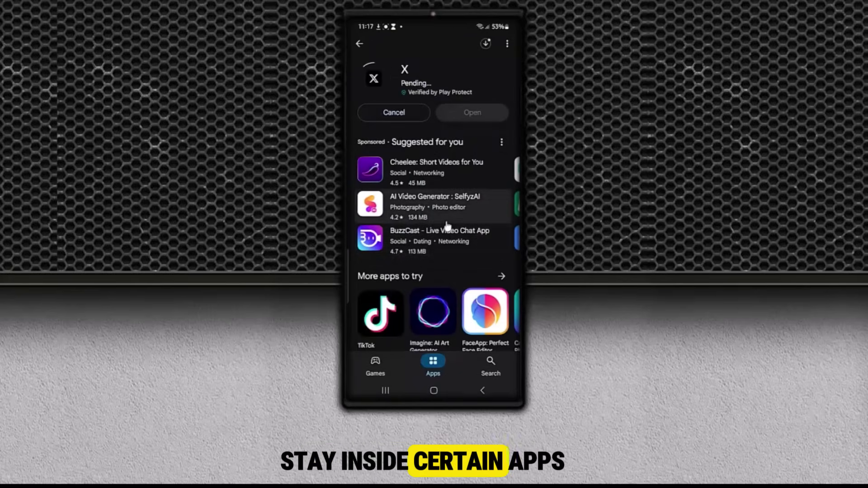
{"action": "scroll", "coordinate": [446, 226], "scroll_direction": "down", "scroll_amount": 3}
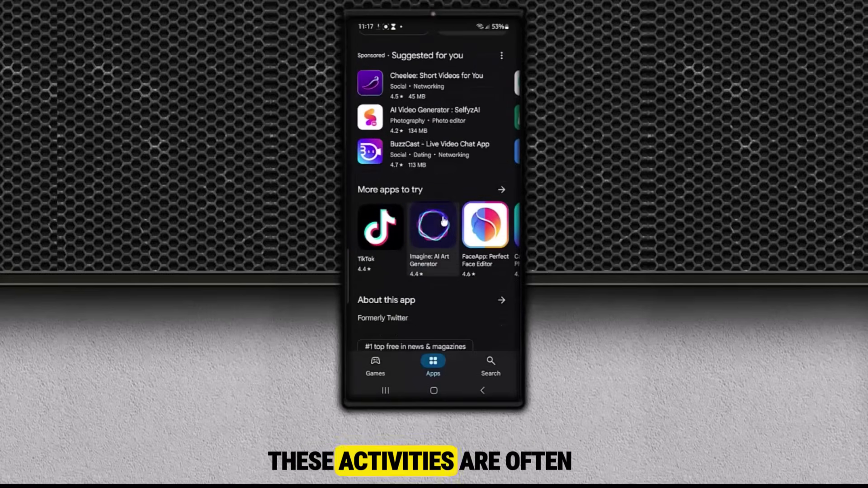
{"action": "scroll", "coordinate": [443, 221], "scroll_direction": "down", "scroll_amount": 3}
{"action": "scroll", "coordinate": [443, 219], "scroll_direction": "up", "scroll_amount": 5}
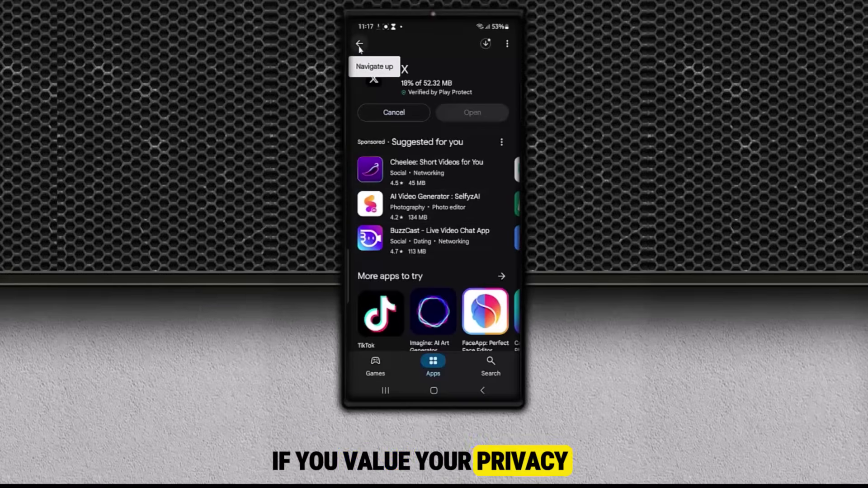
- Return to the For you feed and reopen the X page to check its download
{"action": "right_click", "coordinate": [400, 44]}
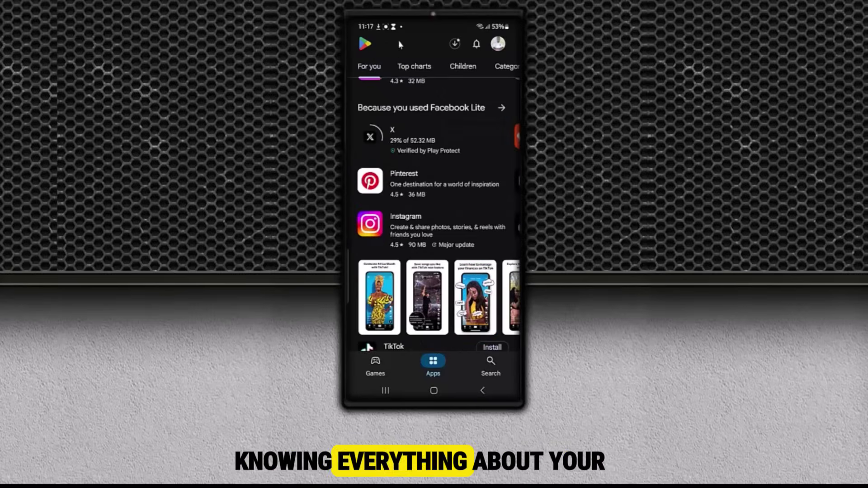
{"action": "scroll", "coordinate": [452, 181], "scroll_direction": "down", "scroll_amount": 1}
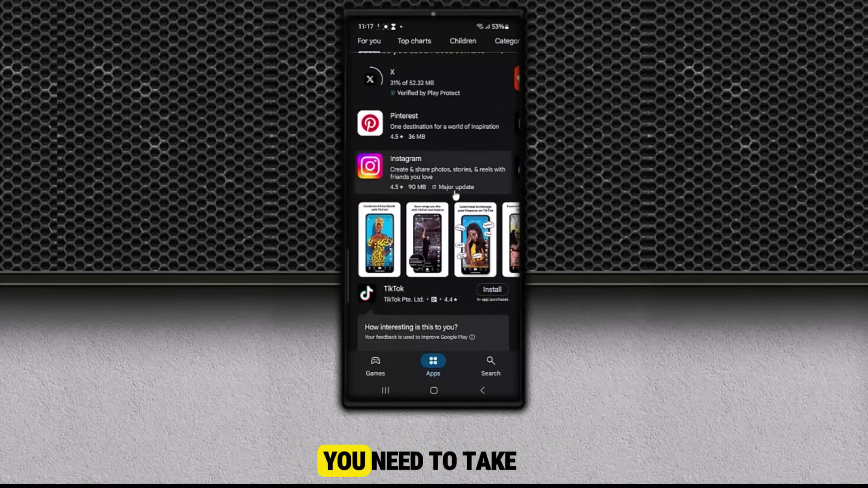
{"action": "scroll", "coordinate": [456, 195], "scroll_direction": "down", "scroll_amount": 4}
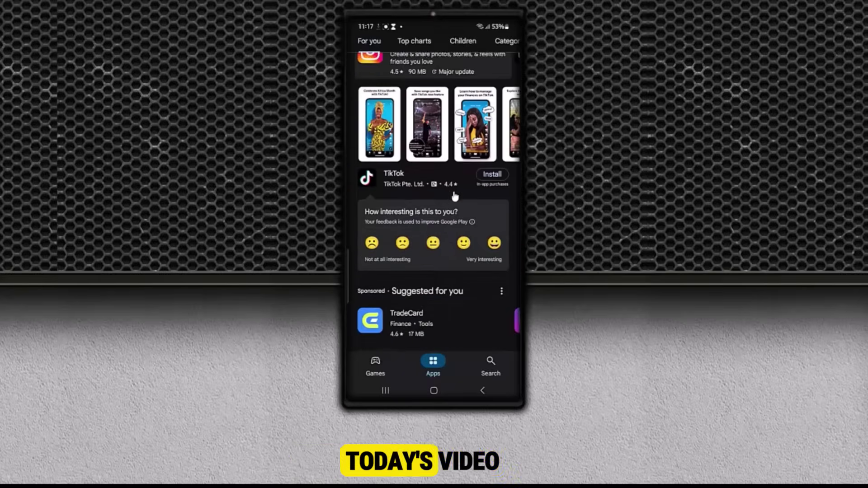
{"action": "scroll", "coordinate": [452, 208], "scroll_direction": "down", "scroll_amount": 2}
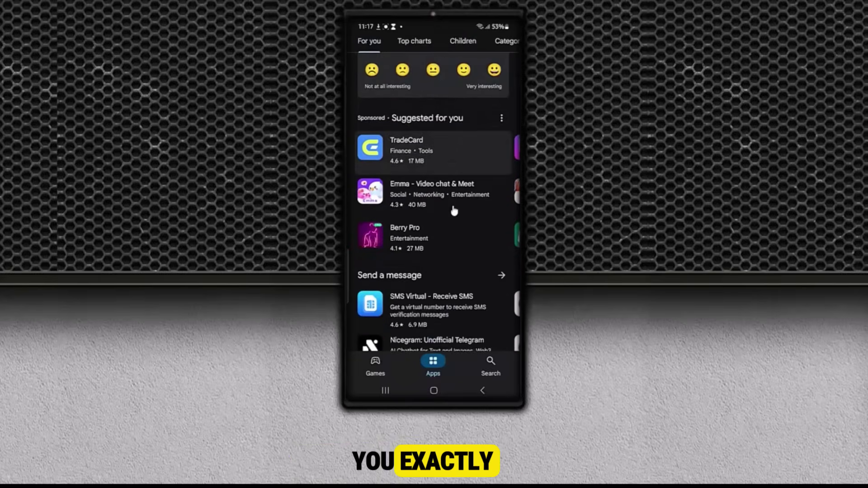
{"action": "scroll", "coordinate": [467, 213], "scroll_direction": "up", "scroll_amount": 2}
{"action": "scroll", "coordinate": [467, 212], "scroll_direction": "up", "scroll_amount": 10}
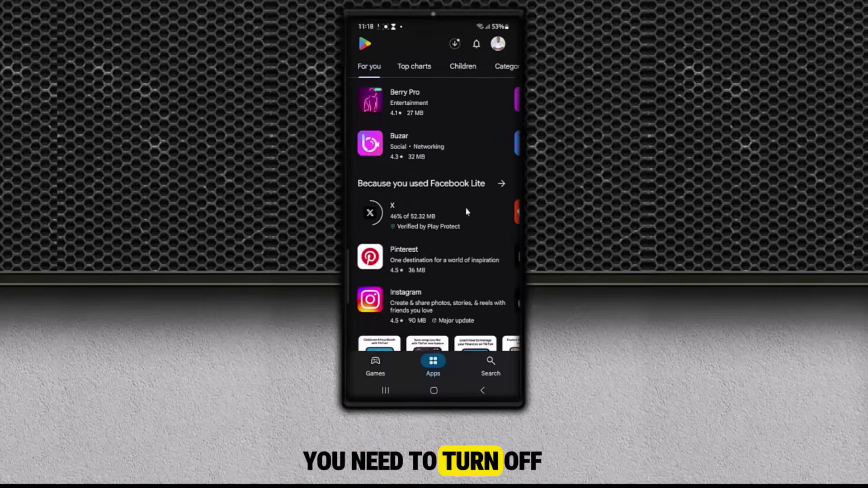
{"action": "scroll", "coordinate": [467, 212], "scroll_direction": "down", "scroll_amount": 2}
{"action": "scroll", "coordinate": [467, 212], "scroll_direction": "down", "scroll_amount": 1}
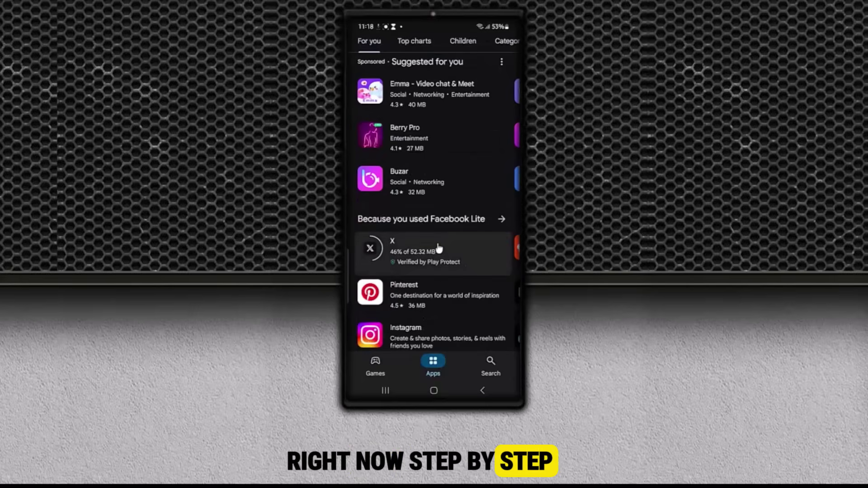
{"action": "left_click", "coordinate": [438, 248]}
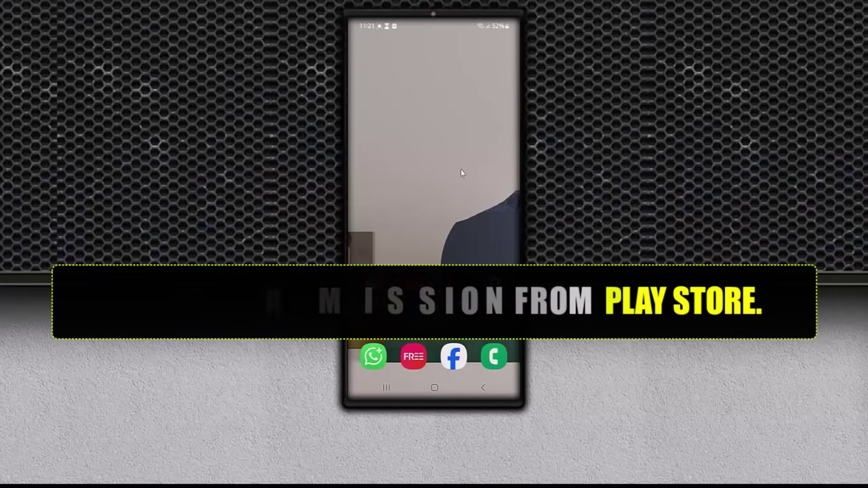
- Launch Settings from the app drawer and go to the Apps section
{"action": "left_click_drag", "start_coordinate": [467, 188], "coordinate": [467, 86]}
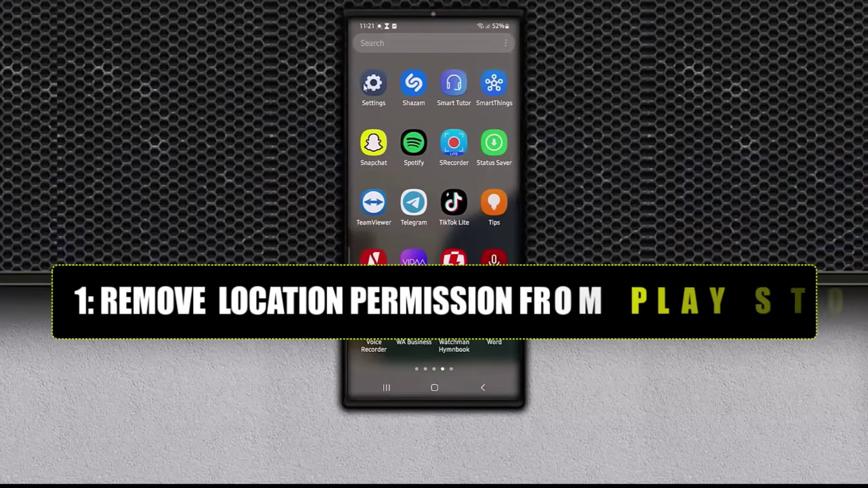
{"action": "left_click", "coordinate": [364, 85]}
{"action": "scroll", "coordinate": [444, 211], "scroll_direction": "down", "scroll_amount": 8}
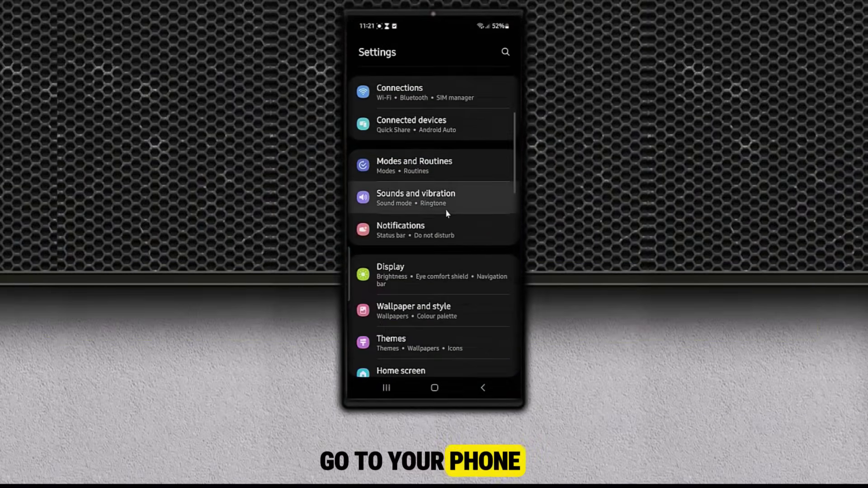
{"action": "scroll", "coordinate": [452, 208], "scroll_direction": "down", "scroll_amount": 5}
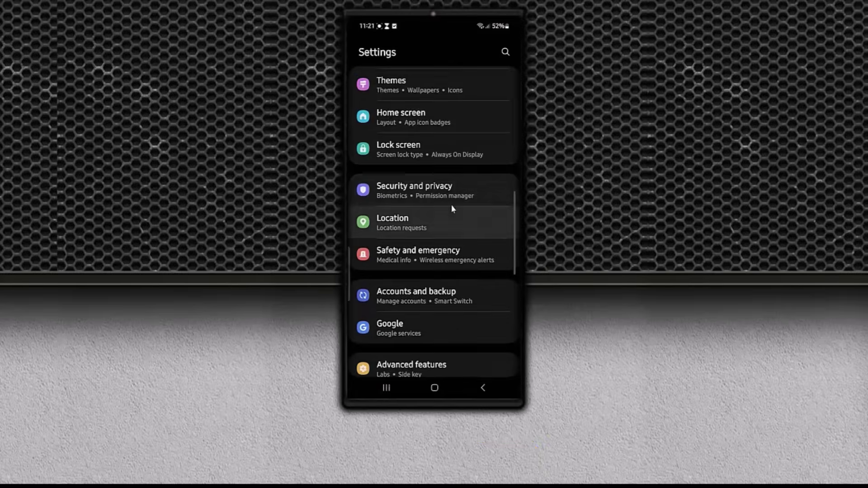
{"action": "scroll", "coordinate": [452, 208], "scroll_direction": "down", "scroll_amount": 4}
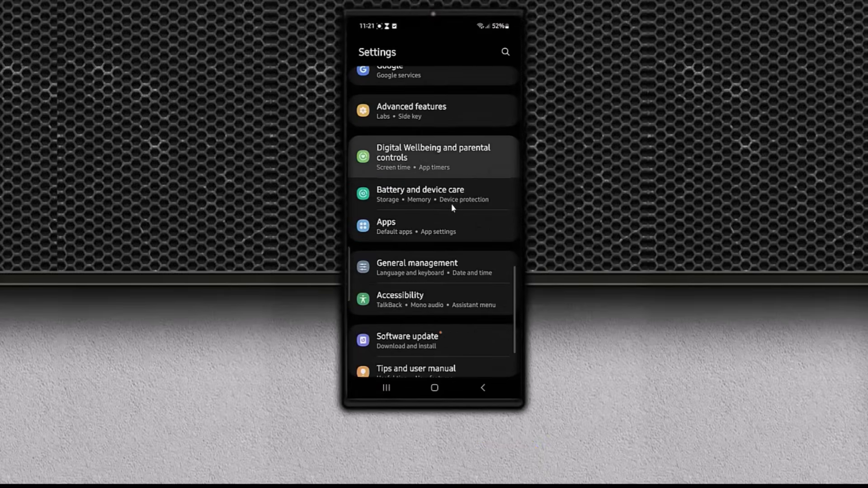
{"action": "left_click", "coordinate": [430, 221]}
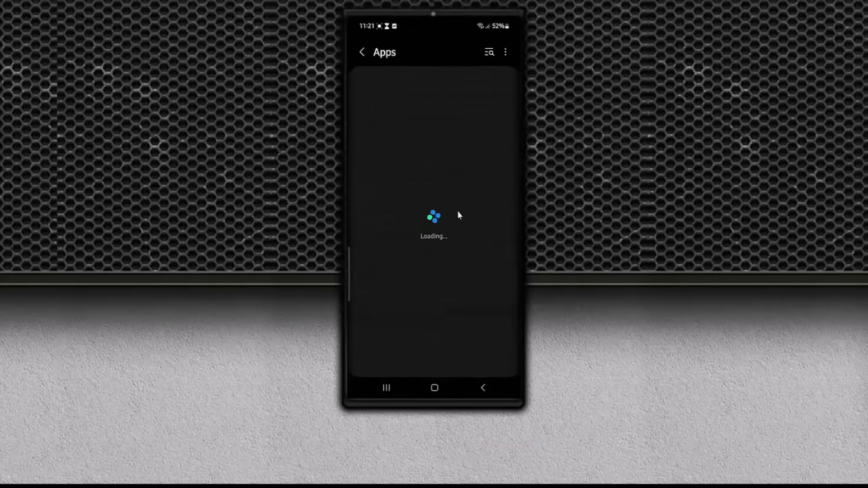
- Scroll the installed apps list down to Google Play Store (142 MB)
{"action": "scroll", "coordinate": [462, 207], "scroll_direction": "down", "scroll_amount": 10}
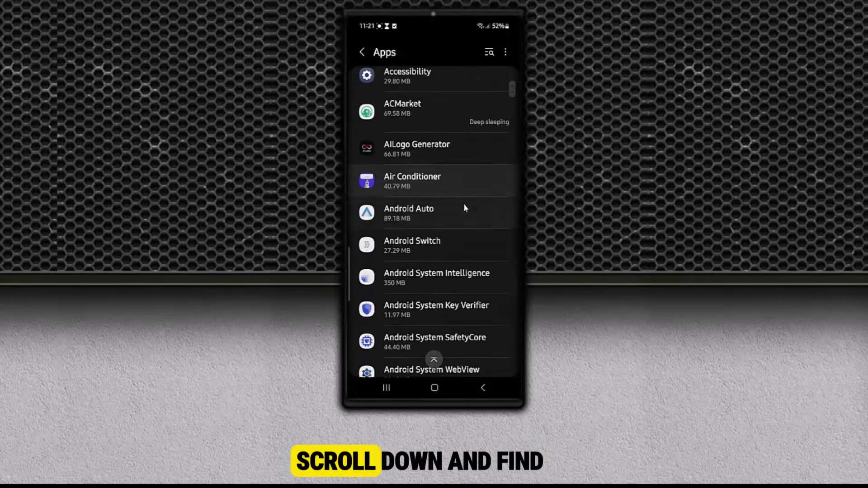
{"action": "scroll", "coordinate": [466, 205], "scroll_direction": "down", "scroll_amount": 7}
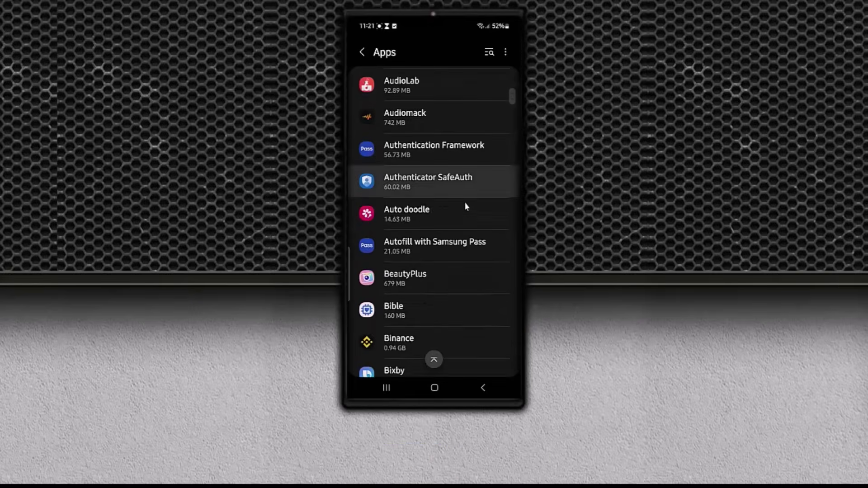
{"action": "scroll", "coordinate": [465, 206], "scroll_direction": "down", "scroll_amount": 10}
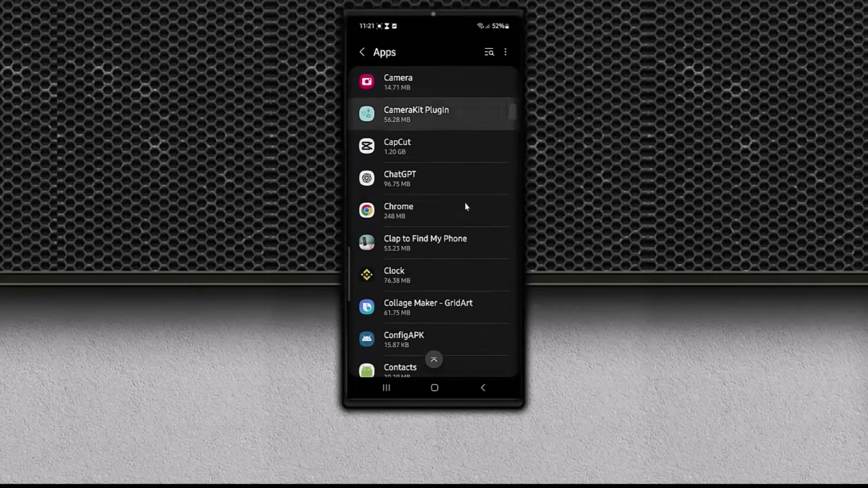
{"action": "scroll", "coordinate": [465, 206], "scroll_direction": "down", "scroll_amount": 10}
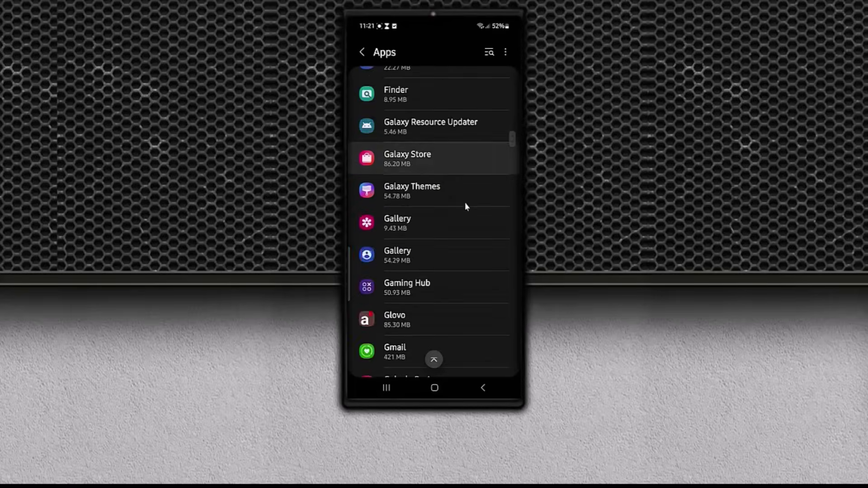
{"action": "scroll", "coordinate": [466, 206], "scroll_direction": "down", "scroll_amount": 7}
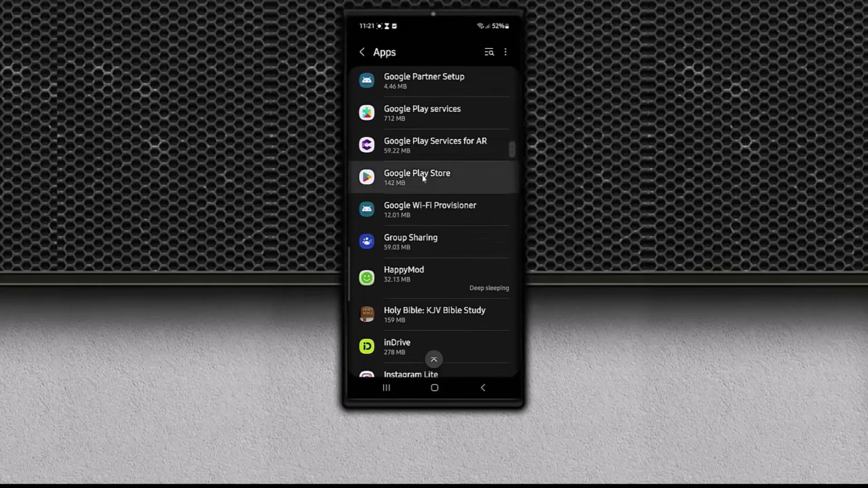
- Set Google Play Store's Location permission to Don't allow and return to its permissions list
{"action": "left_click", "coordinate": [490, 189]}
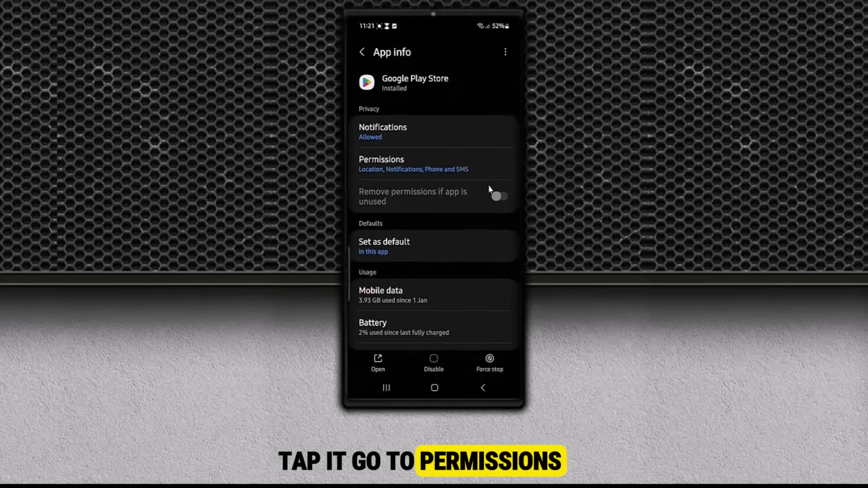
{"action": "left_click", "coordinate": [486, 166]}
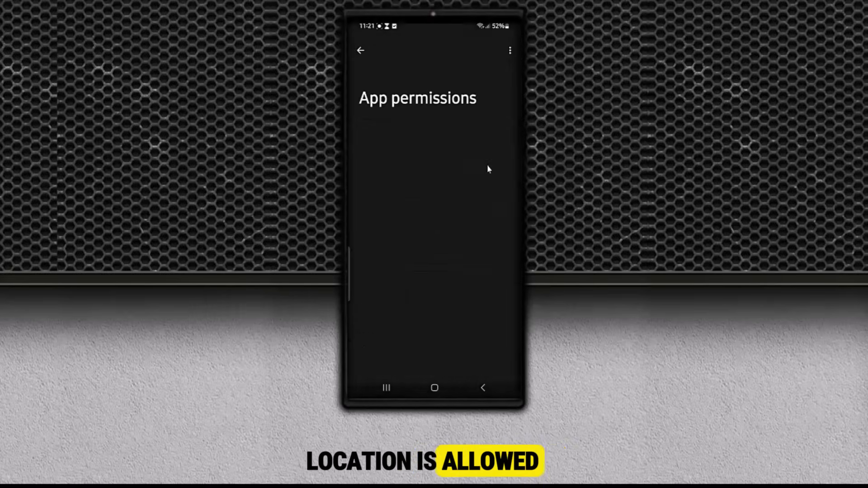
{"action": "scroll", "coordinate": [482, 199], "scroll_direction": "down", "scroll_amount": 2}
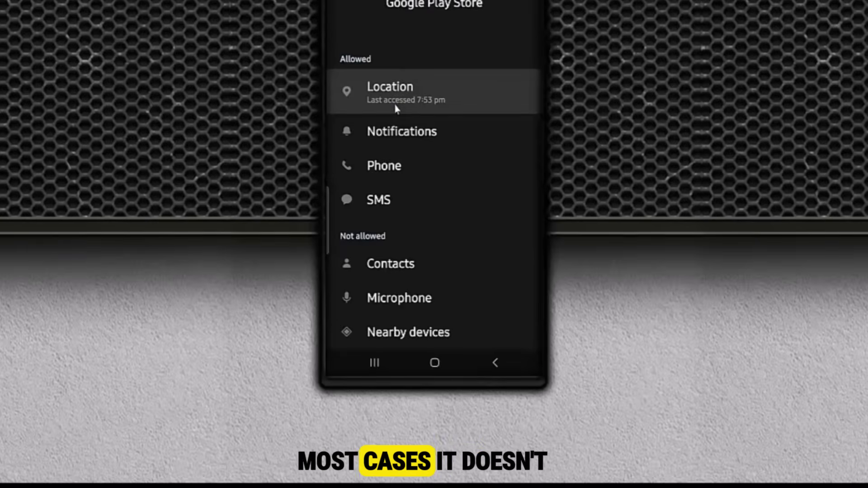
{"action": "left_click", "coordinate": [456, 100]}
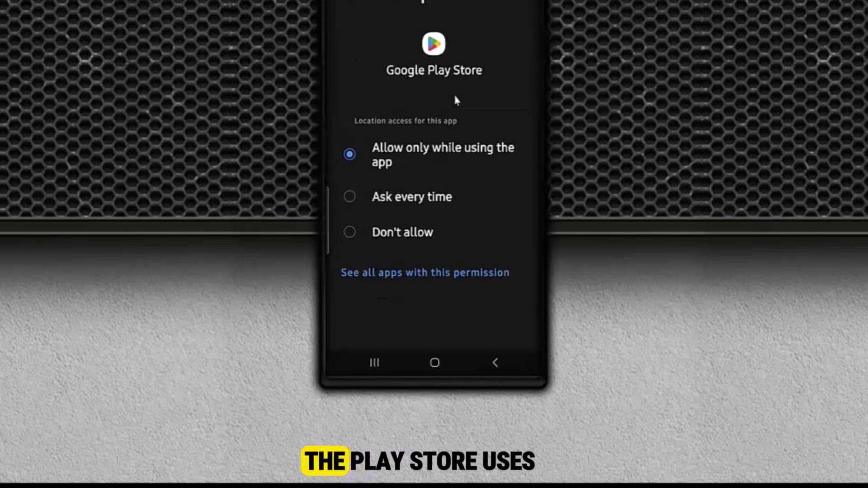
{"action": "left_click", "coordinate": [354, 234]}
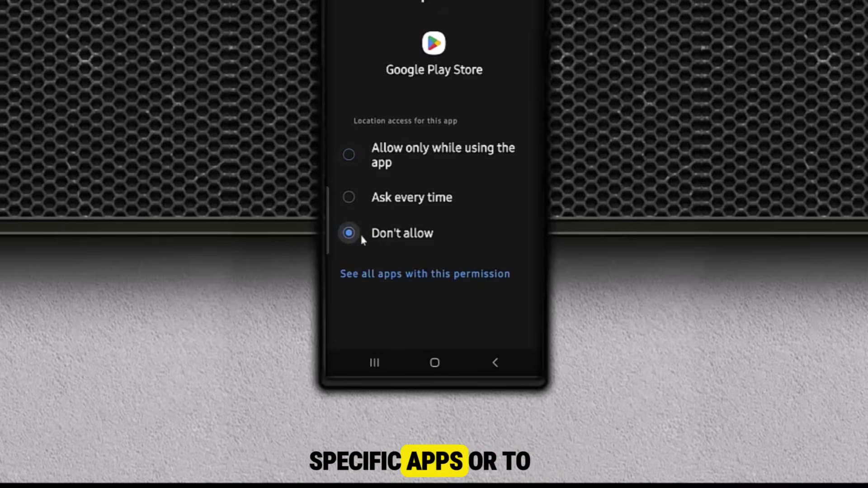
{"action": "key", "text": "Escape"}
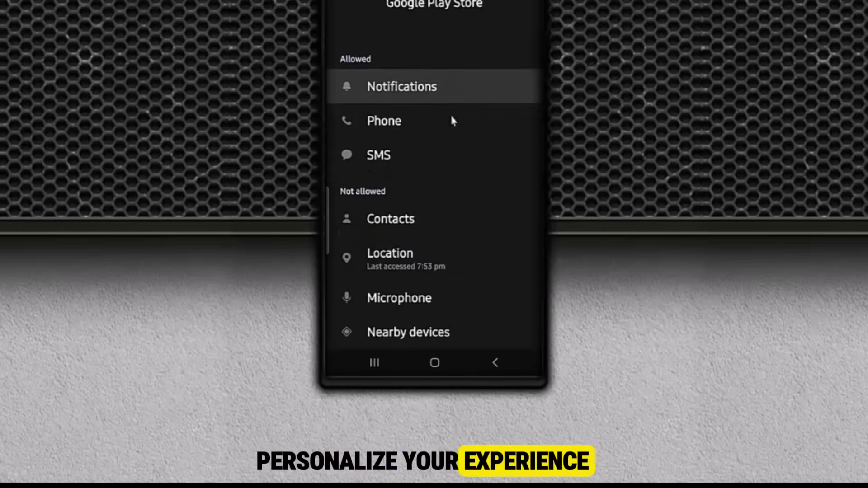
- Scroll back up the Play Store permissions list
{"action": "scroll", "coordinate": [460, 126], "scroll_direction": "up", "scroll_amount": 2}
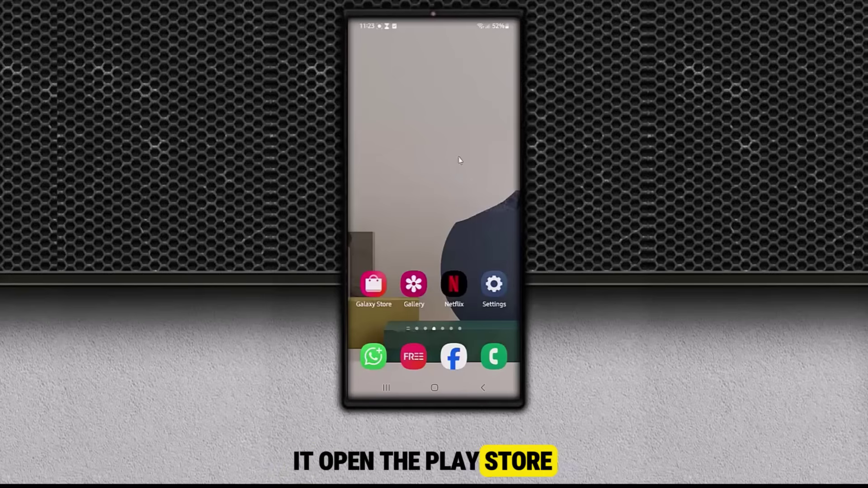
- Launch the Play Store and open Play Protect settings from the account menu
{"action": "left_click_drag", "start_coordinate": [461, 163], "coordinate": [461, 91]}
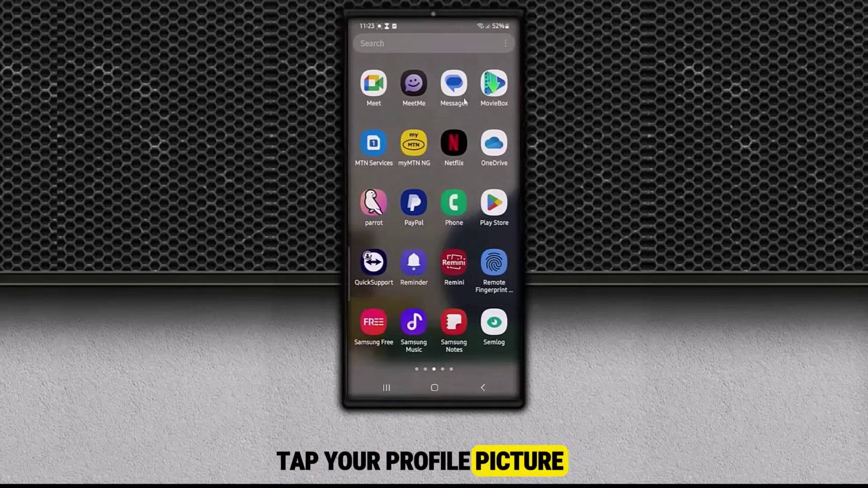
{"action": "left_click", "coordinate": [495, 204]}
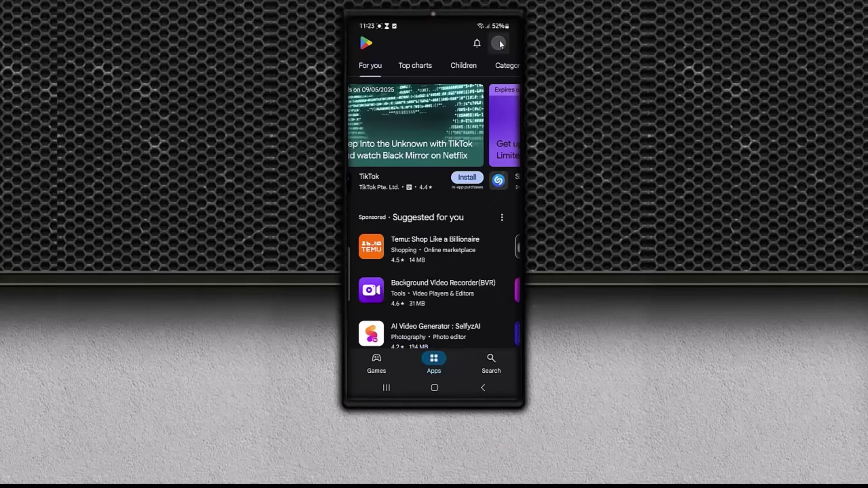
{"action": "left_click", "coordinate": [499, 41]}
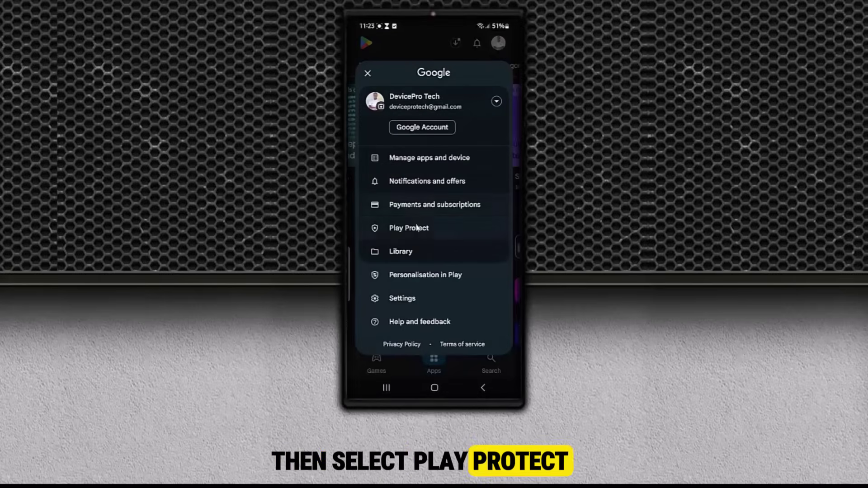
{"action": "left_click", "coordinate": [443, 231]}
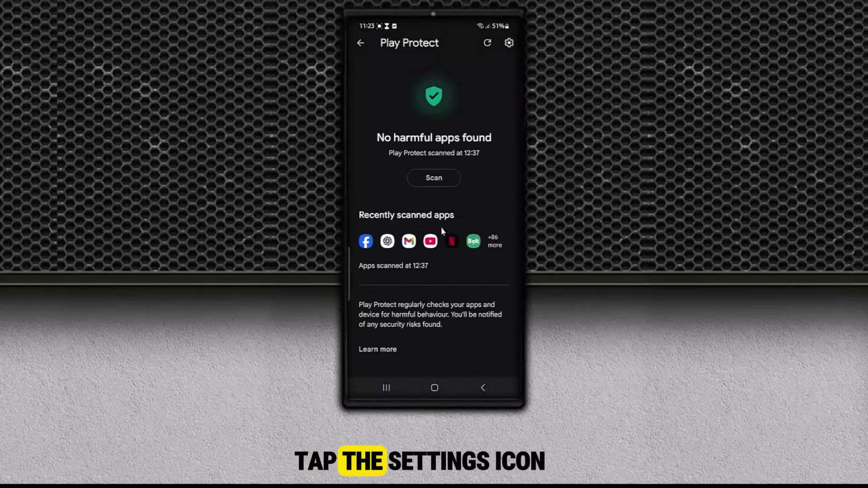
{"action": "left_click", "coordinate": [509, 43]}
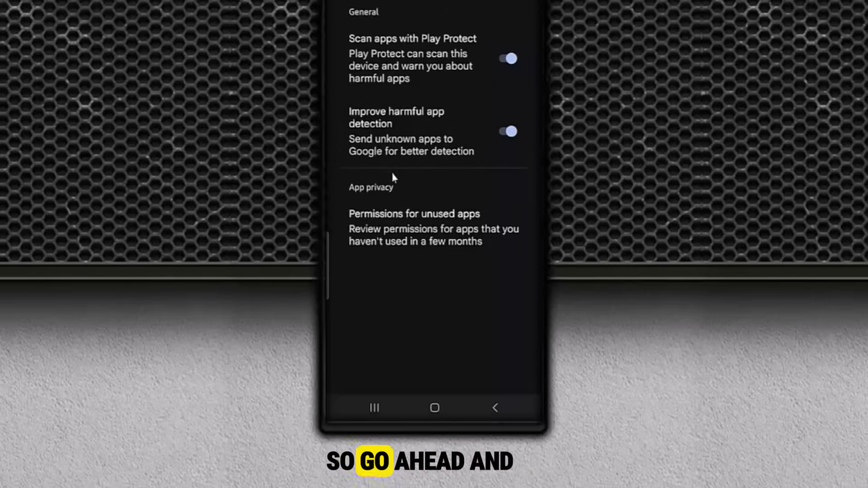
- Switch off Improve harmful app detection in Play Protect settings
{"action": "left_click", "coordinate": [508, 131]}
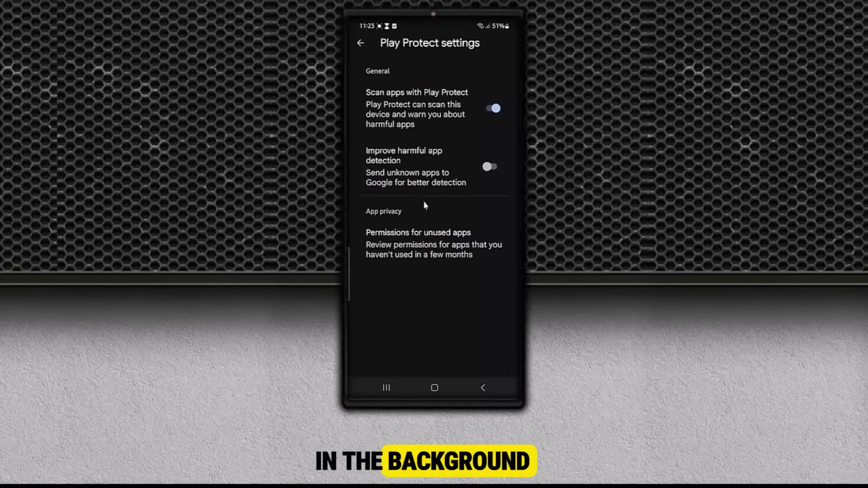
{"action": "left_click", "coordinate": [421, 193]}
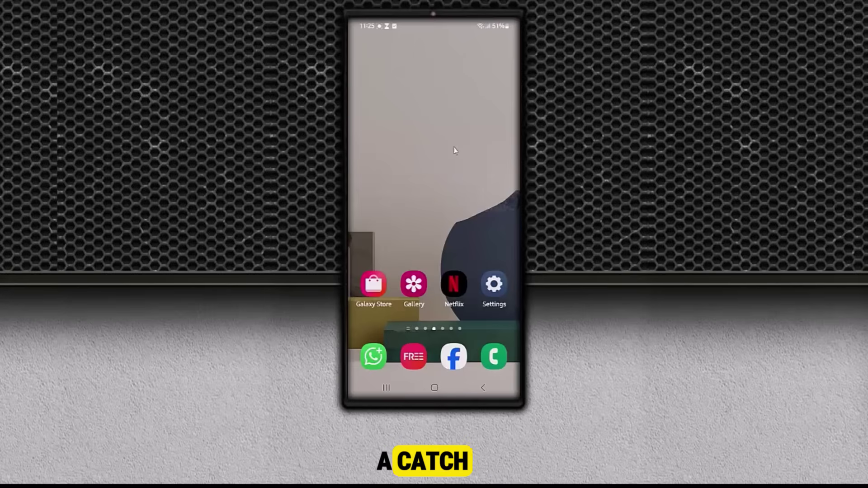
- In Play Store Settings, expand About and confirm version 45.9.19-31 is up to date
{"action": "scroll", "coordinate": [455, 151], "scroll_direction": "down", "scroll_amount": 2}
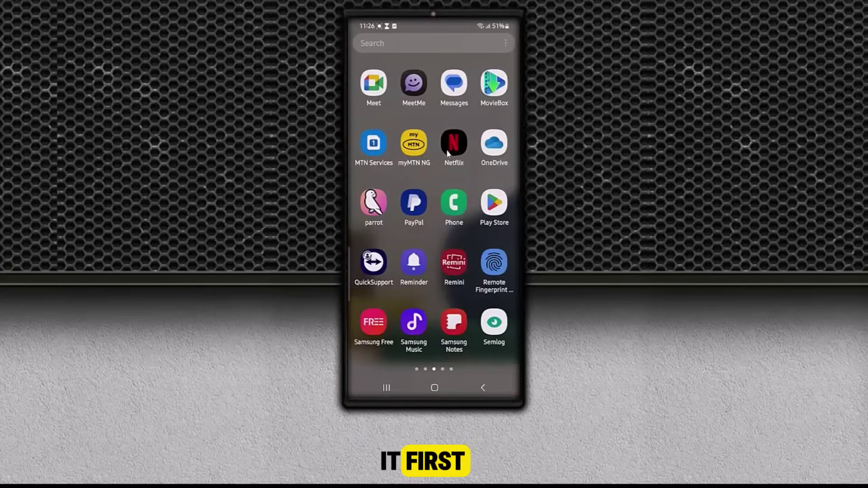
{"action": "left_click", "coordinate": [490, 198]}
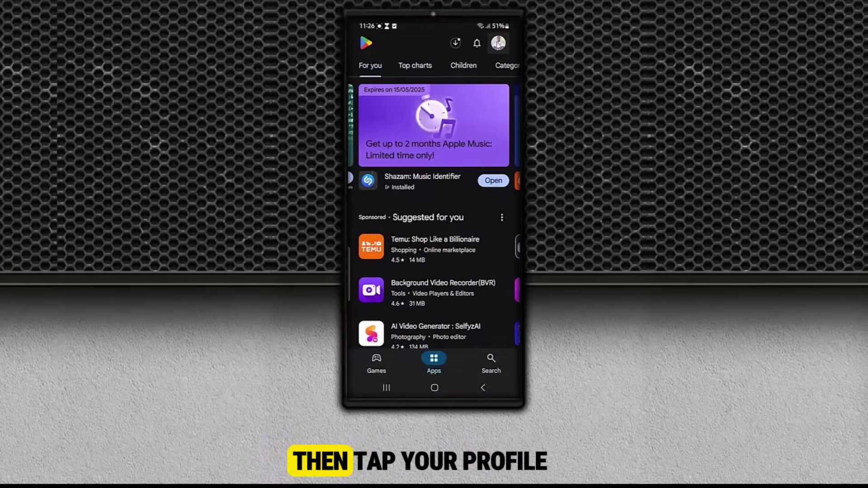
{"action": "left_click", "coordinate": [498, 43]}
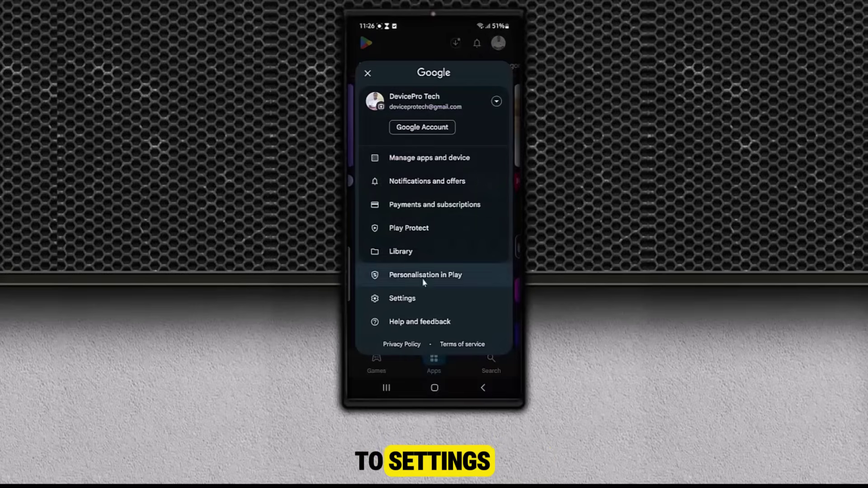
{"action": "left_click", "coordinate": [421, 300]}
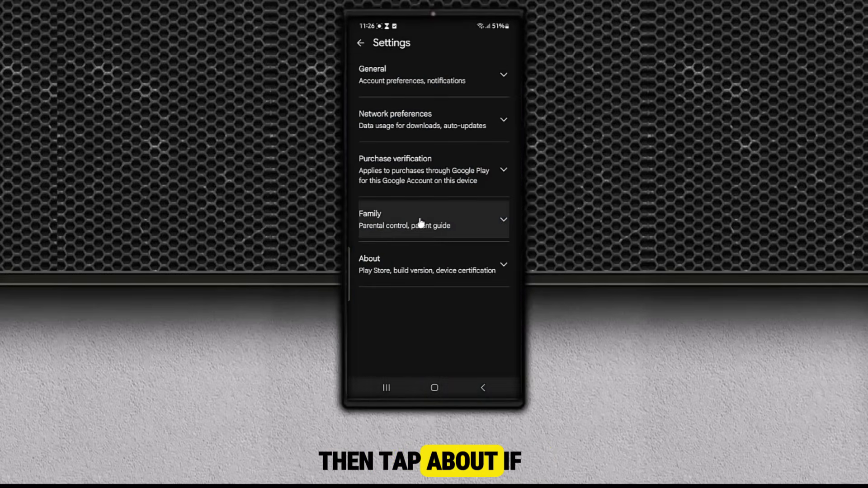
{"action": "left_click", "coordinate": [414, 266]}
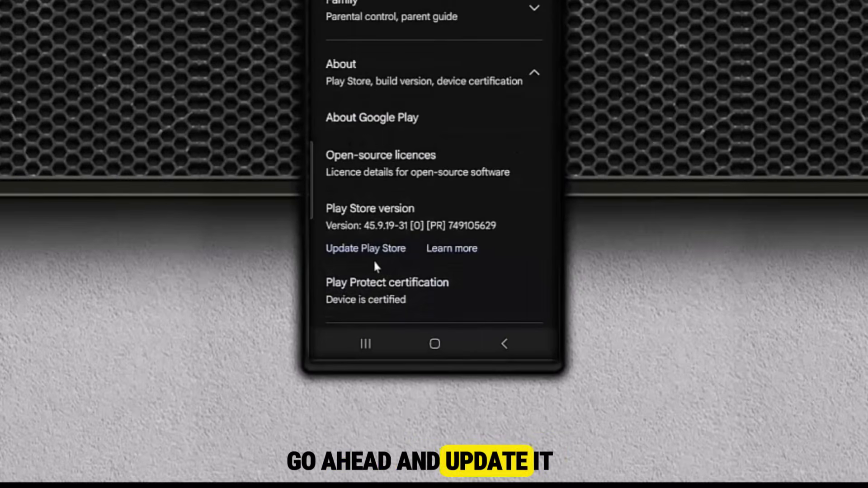
{"action": "left_click", "coordinate": [355, 254]}
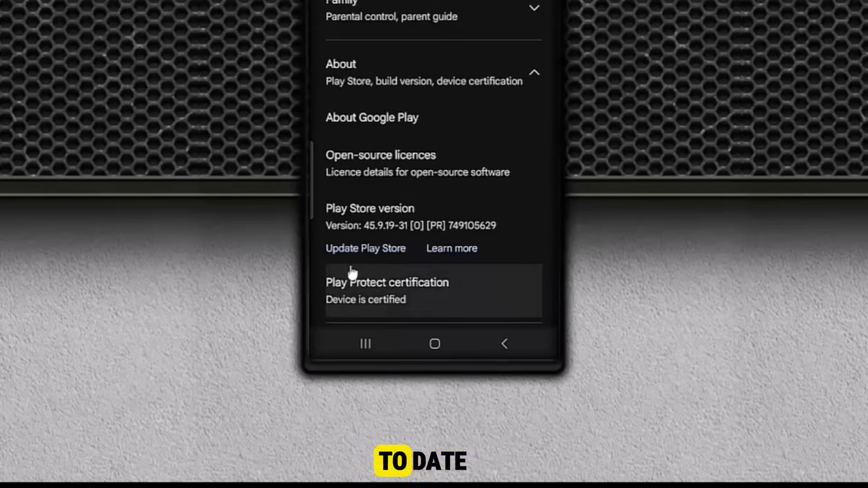
{"action": "left_click", "coordinate": [352, 251]}
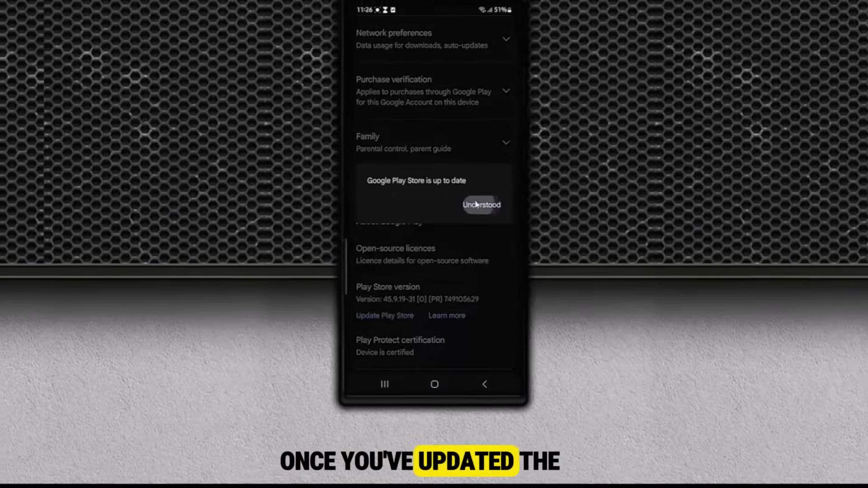
- Dismiss the up-to-date notice and turn off App install optimisation under General
{"action": "left_click", "coordinate": [496, 117]}
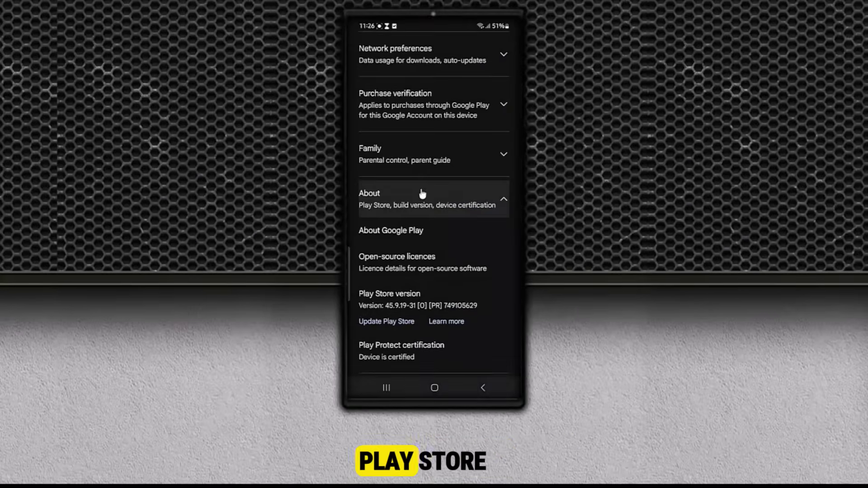
{"action": "left_click", "coordinate": [417, 84]}
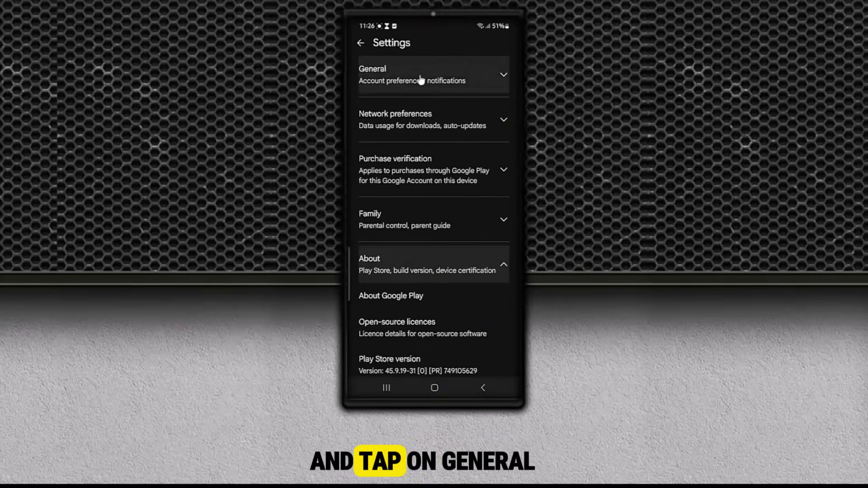
{"action": "scroll", "coordinate": [444, 226], "scroll_direction": "down", "scroll_amount": 2}
{"action": "scroll", "coordinate": [443, 220], "scroll_direction": "down", "scroll_amount": 6}
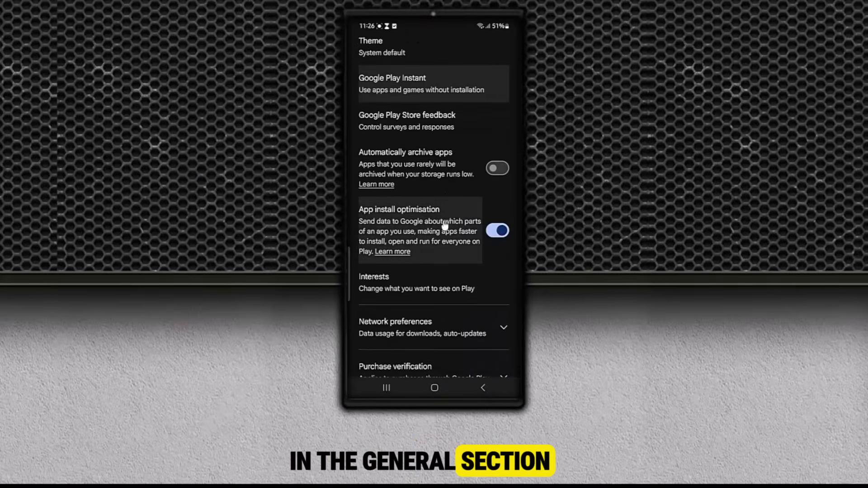
{"action": "scroll", "coordinate": [441, 218], "scroll_direction": "up", "scroll_amount": 5}
{"action": "scroll", "coordinate": [442, 220], "scroll_direction": "up", "scroll_amount": 3}
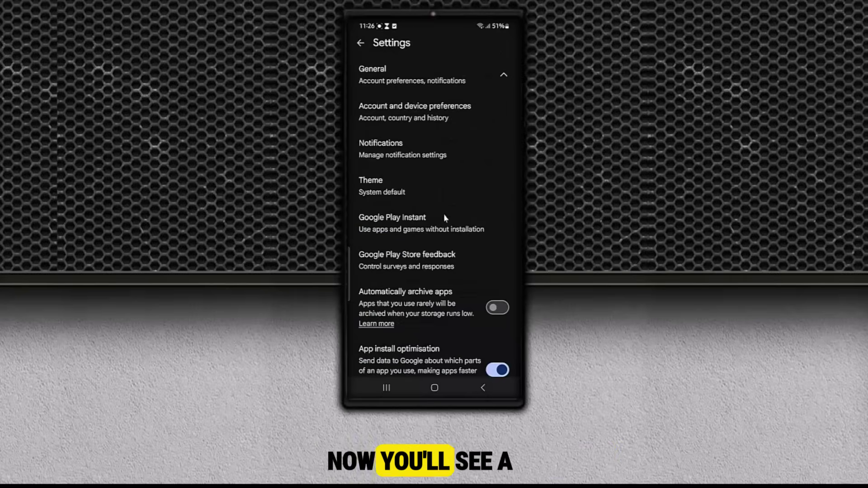
{"action": "scroll", "coordinate": [444, 219], "scroll_direction": "down", "scroll_amount": 3}
{"action": "scroll", "coordinate": [447, 219], "scroll_direction": "down", "scroll_amount": 1}
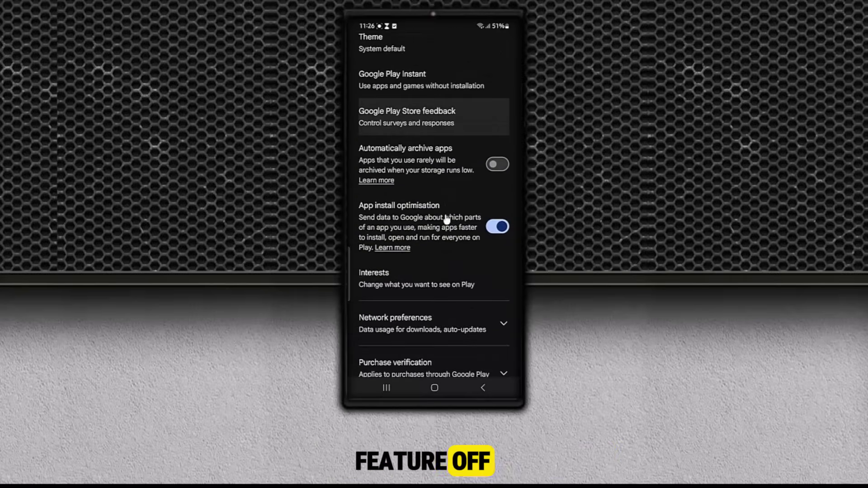
{"action": "scroll", "coordinate": [446, 219], "scroll_direction": "down", "scroll_amount": 1}
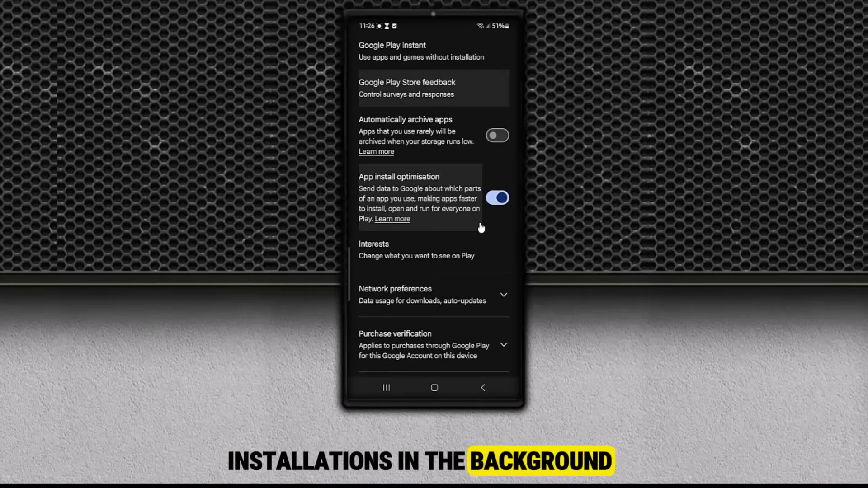
{"action": "left_click", "coordinate": [502, 200]}
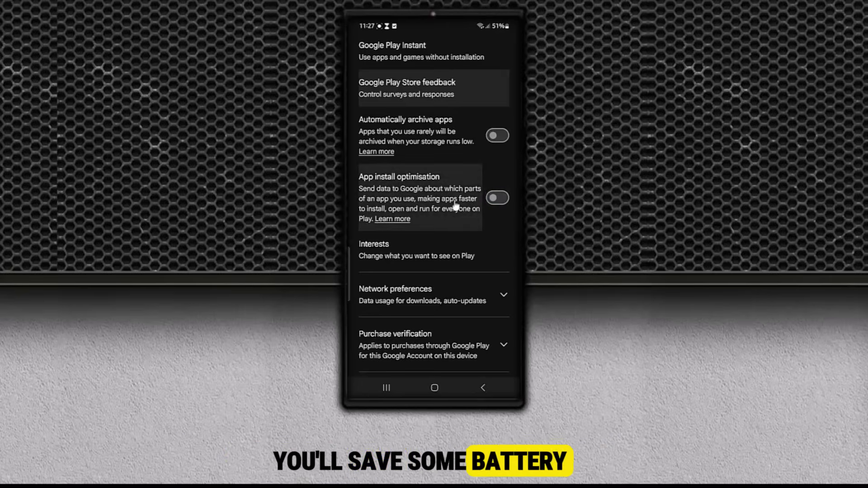
{"action": "scroll", "coordinate": [461, 192], "scroll_direction": "up", "scroll_amount": 5}
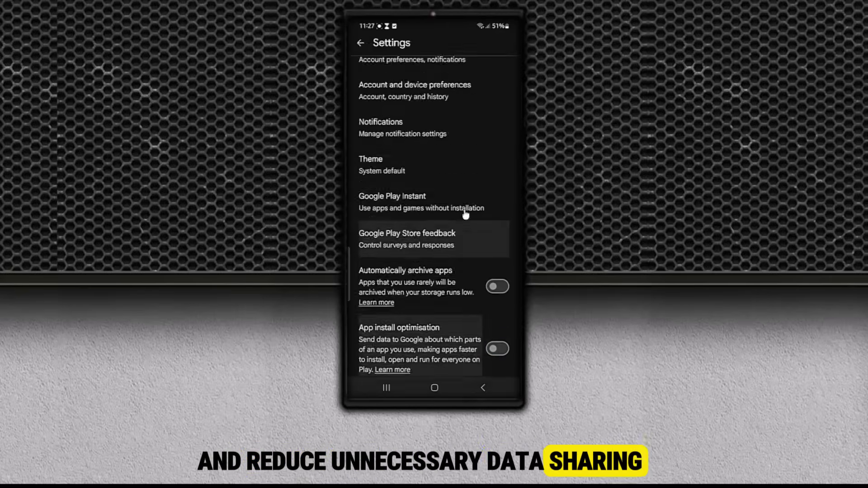
- Leave the Play Store for the home screen and relaunch it from the app drawer
{"action": "left_click", "coordinate": [483, 388]}
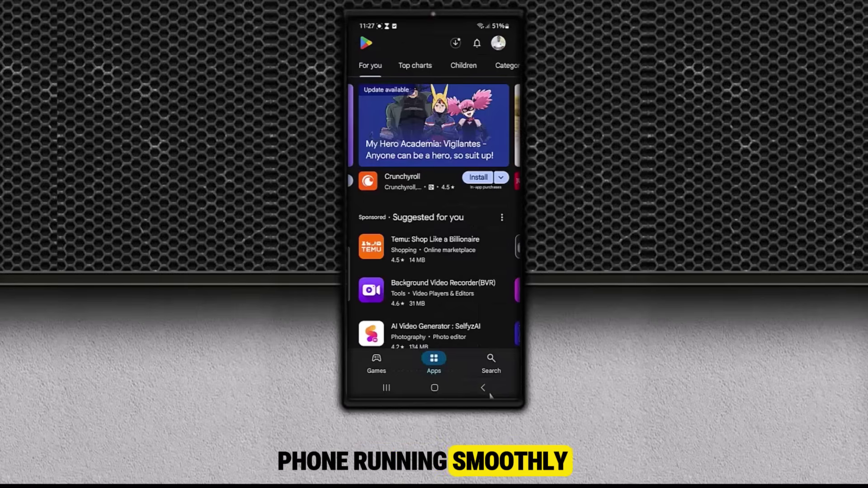
{"action": "left_click", "coordinate": [483, 388]}
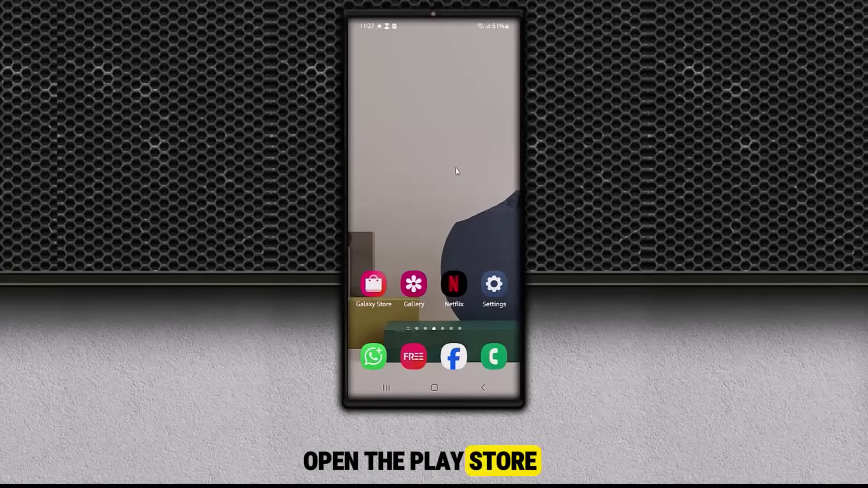
{"action": "left_click_drag", "start_coordinate": [493, 344], "coordinate": [414, 142]}
{"action": "left_click", "coordinate": [496, 204]}
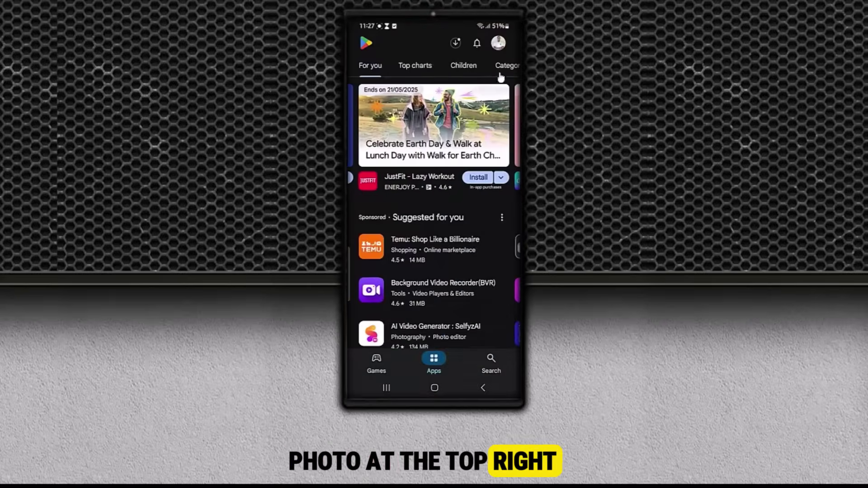
- Search Play Store help for 'delete' and open the 'Delete apps on your Android device' article
{"action": "left_click", "coordinate": [498, 43]}
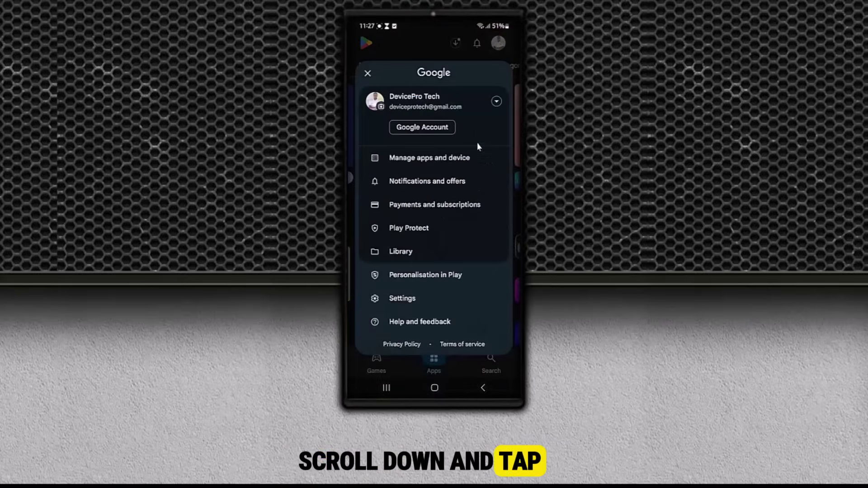
{"action": "right_click", "coordinate": [441, 328]}
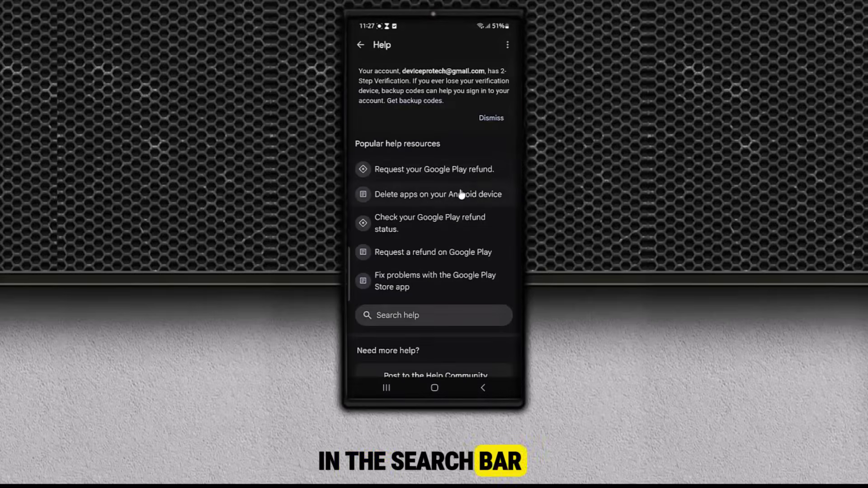
{"action": "left_click", "coordinate": [421, 315]}
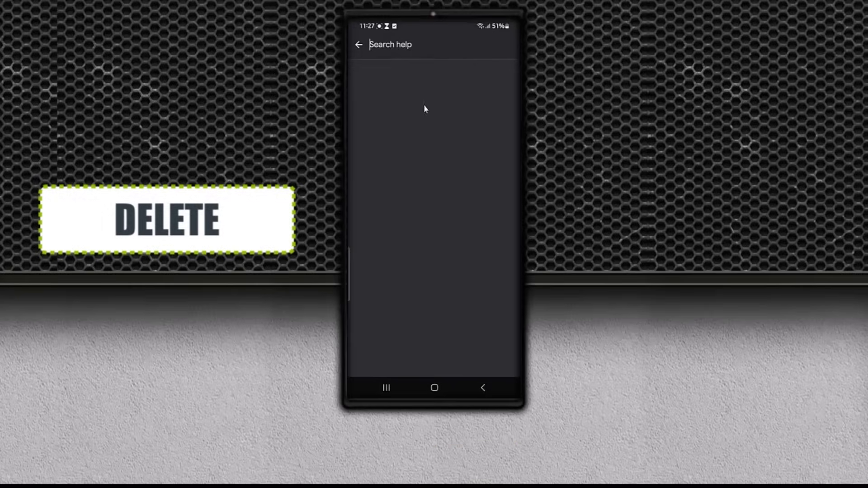
{"action": "type", "text": "de"}
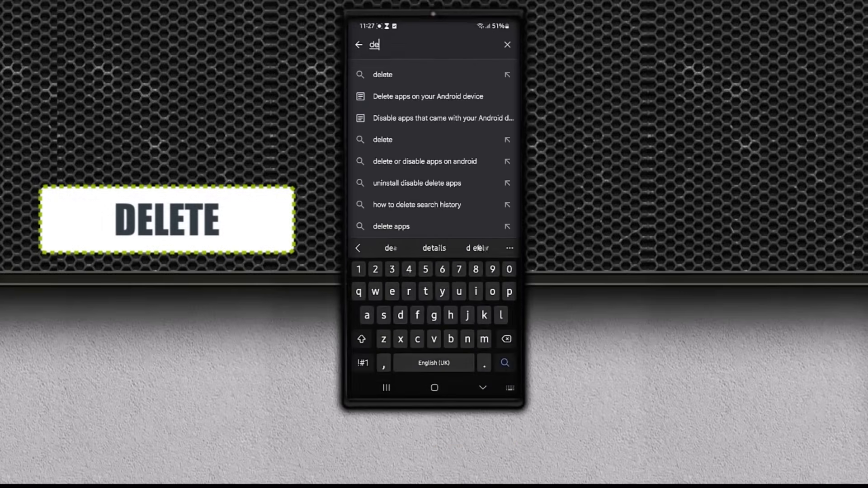
{"action": "type", "text": "lete"}
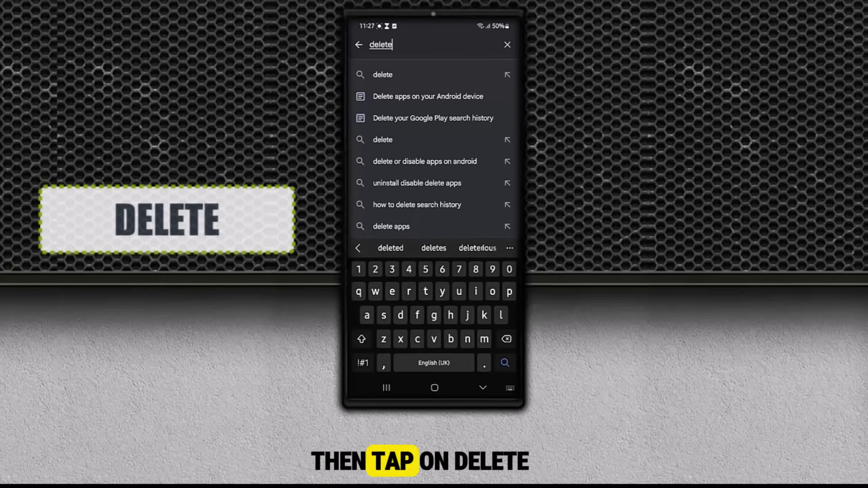
{"action": "left_click", "coordinate": [439, 98]}
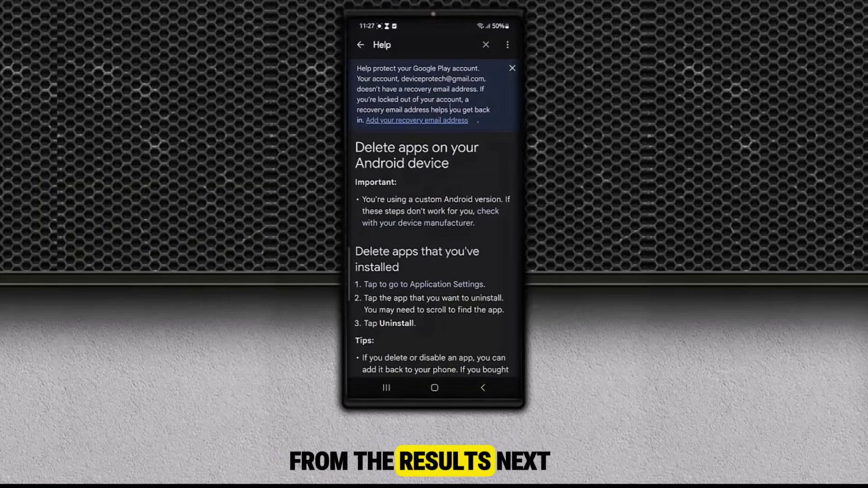
{"action": "scroll", "coordinate": [461, 174], "scroll_direction": "down", "scroll_amount": 2}
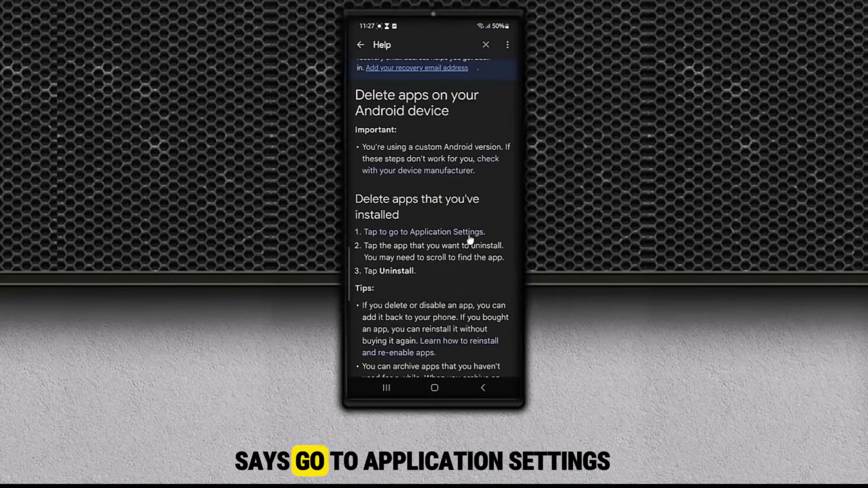
- Sort the installed apps list by Last used
{"action": "left_click", "coordinate": [419, 233]}
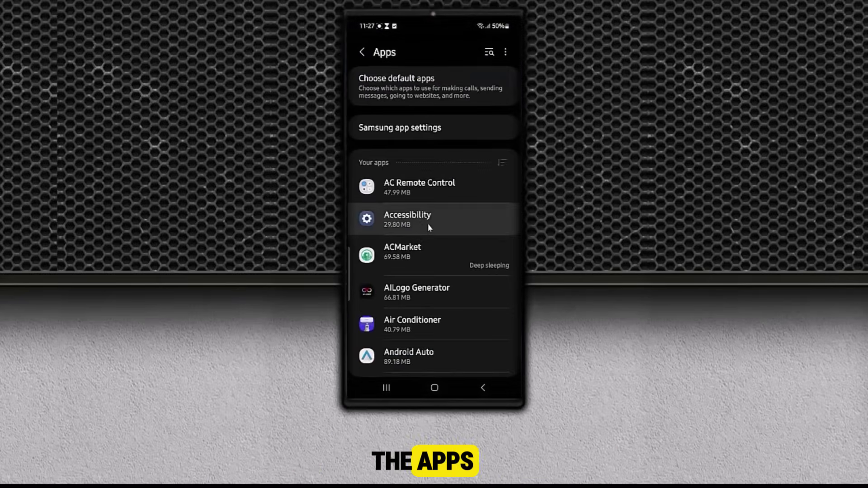
{"action": "left_click", "coordinate": [501, 163]}
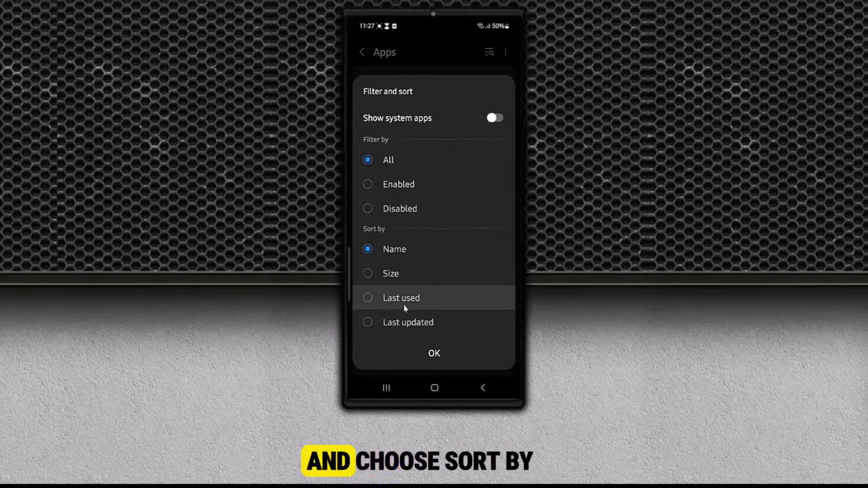
{"action": "left_click", "coordinate": [420, 304]}
{"action": "left_click", "coordinate": [436, 355]}
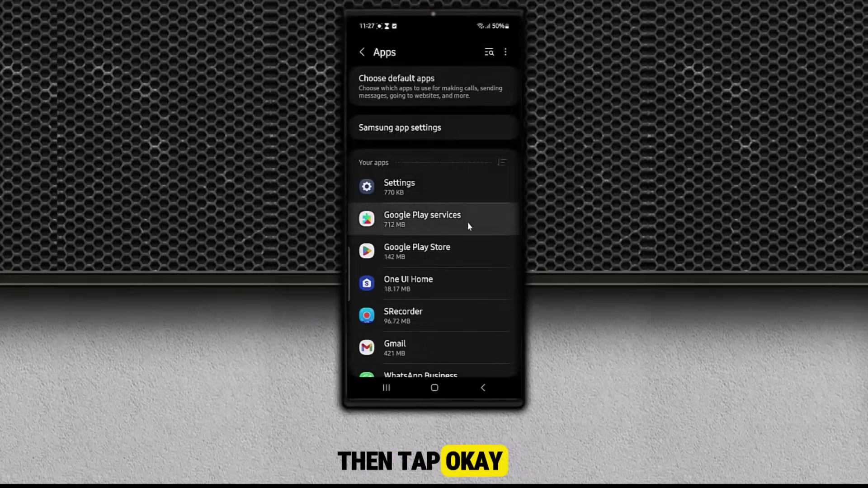
- Change WhatsApp Business's battery usage from Unrestricted to Optimised
{"action": "scroll", "coordinate": [473, 217], "scroll_direction": "down", "scroll_amount": 1}
{"action": "scroll", "coordinate": [474, 221], "scroll_direction": "down", "scroll_amount": 1}
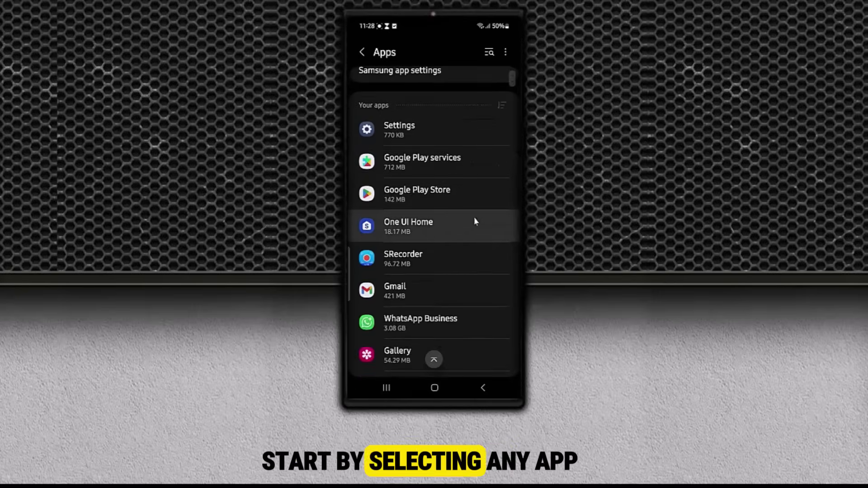
{"action": "scroll", "coordinate": [452, 223], "scroll_direction": "down", "scroll_amount": 2}
{"action": "left_click", "coordinate": [442, 266]}
{"action": "scroll", "coordinate": [438, 235], "scroll_direction": "down", "scroll_amount": 3}
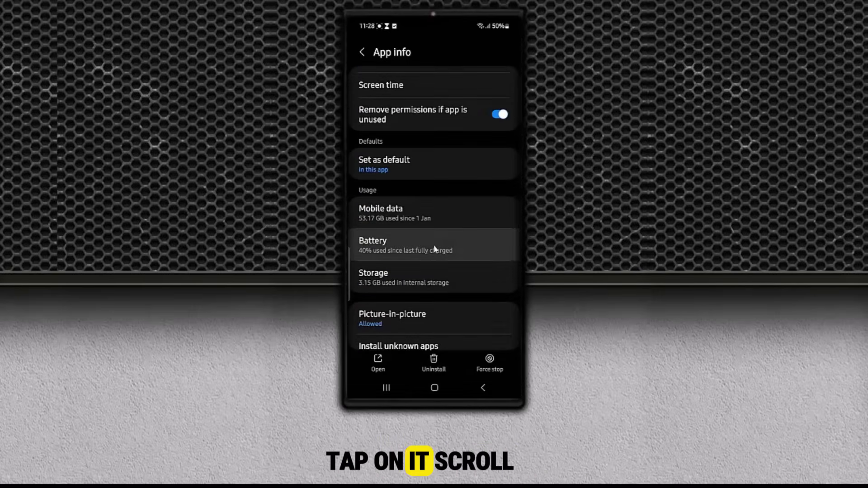
{"action": "left_click", "coordinate": [435, 248]}
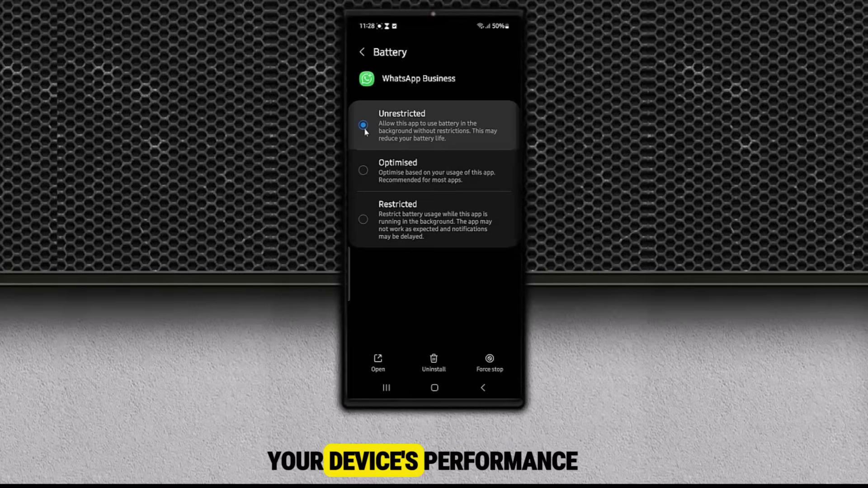
{"action": "left_click", "coordinate": [384, 176]}
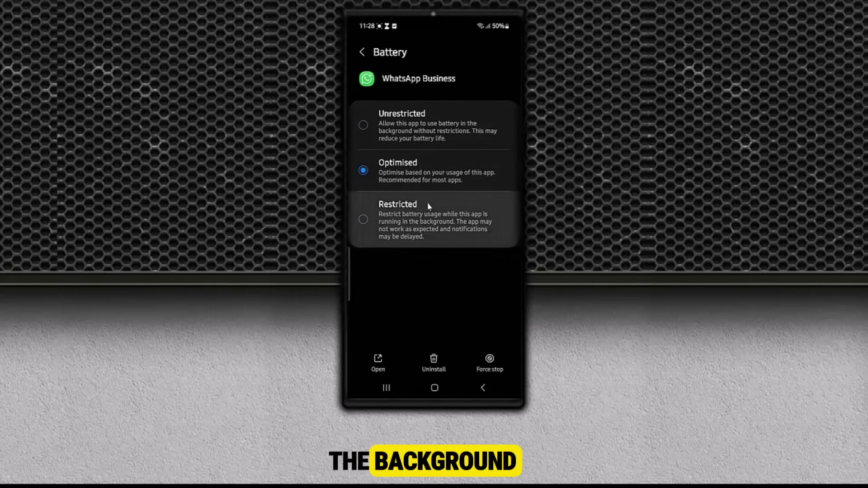
{"action": "left_click", "coordinate": [483, 387]}
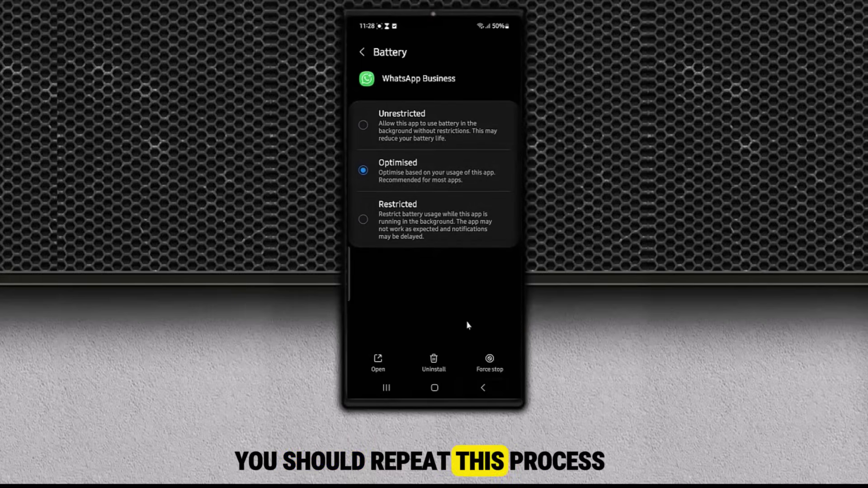
- Set PayPal's battery usage to Optimised instead of Unrestricted
{"action": "left_click", "coordinate": [484, 388]}
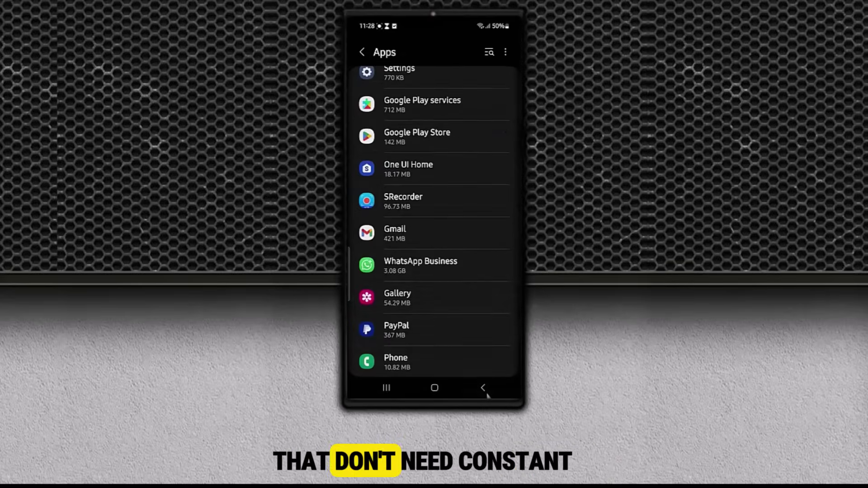
{"action": "scroll", "coordinate": [446, 264], "scroll_direction": "down", "scroll_amount": 2}
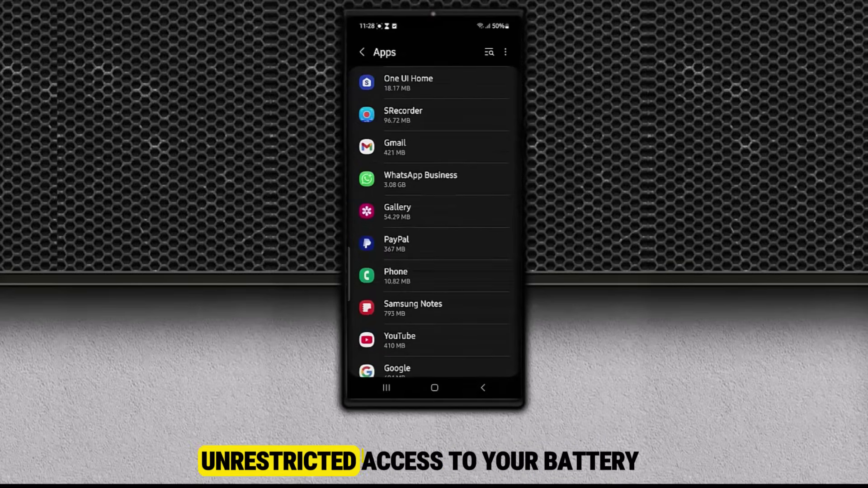
{"action": "left_click", "coordinate": [459, 248]}
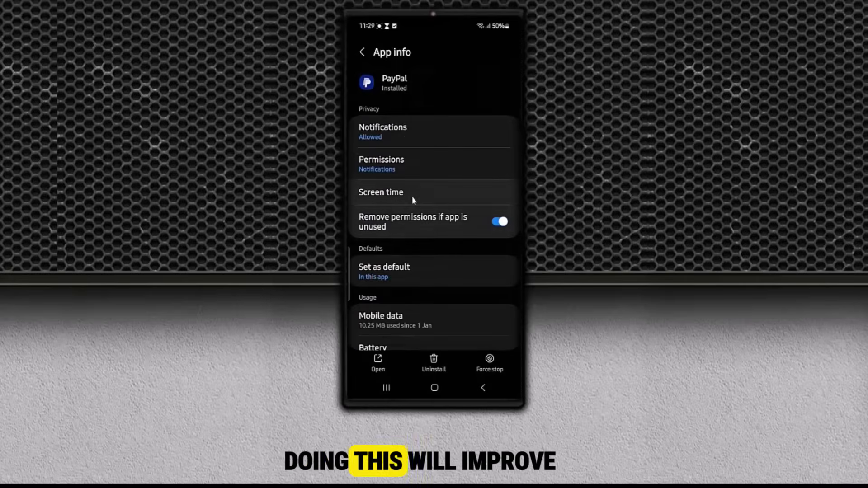
{"action": "scroll", "coordinate": [415, 189], "scroll_direction": "down", "scroll_amount": 3}
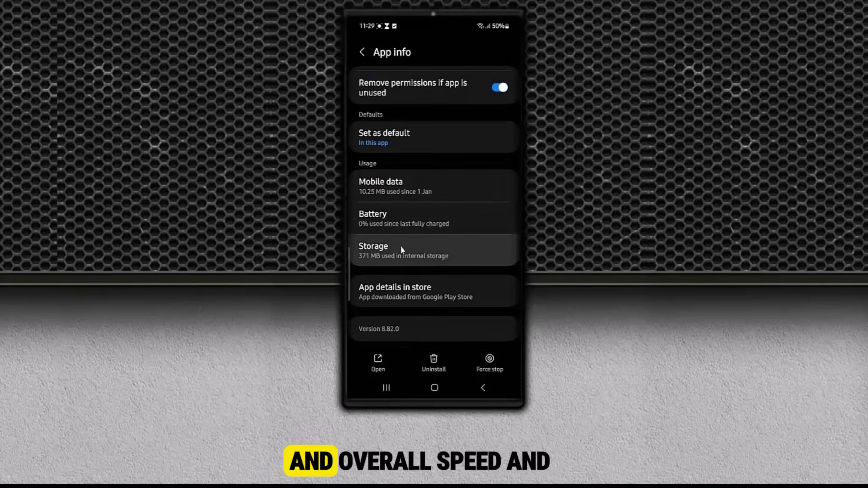
{"action": "left_click", "coordinate": [450, 215]}
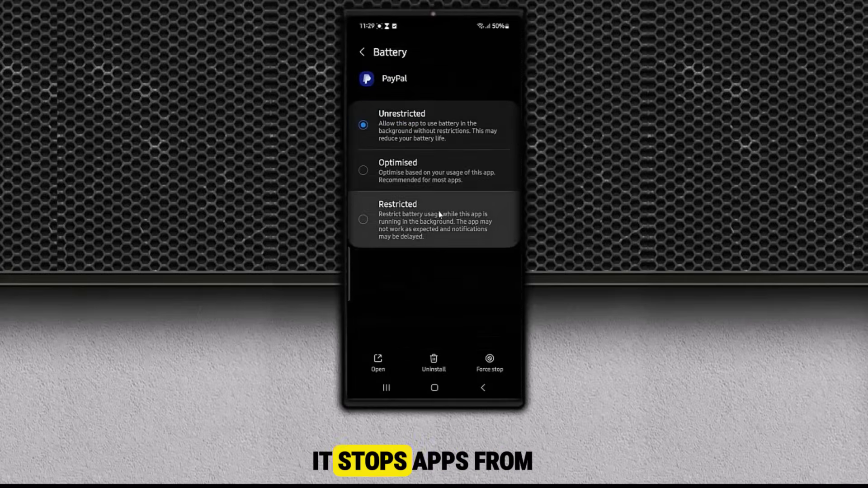
{"action": "left_click", "coordinate": [398, 171]}
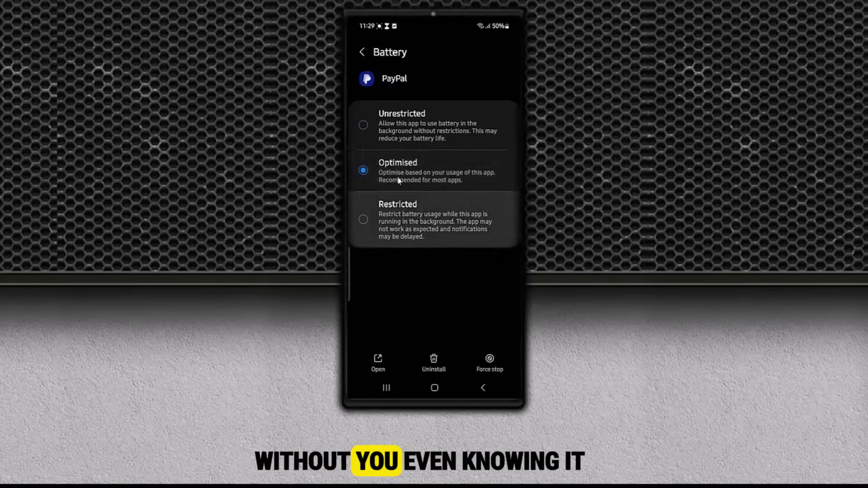
- Return through the apps list to the Play Store Help page
{"action": "left_click", "coordinate": [484, 389]}
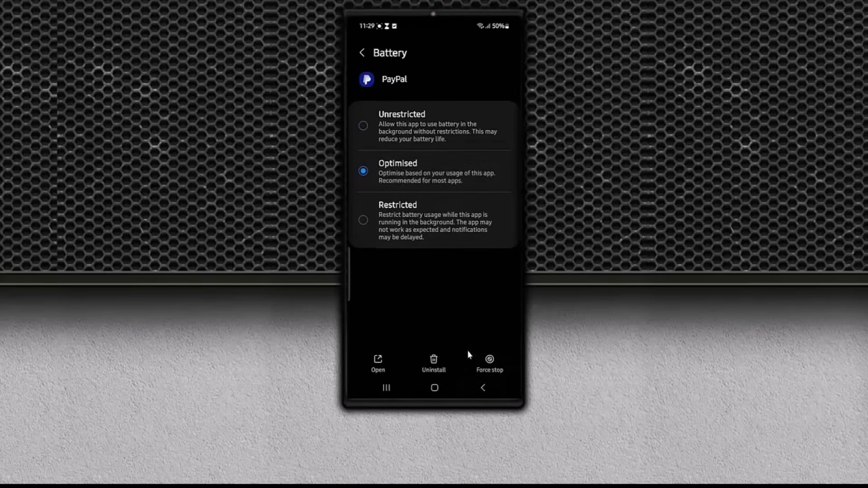
{"action": "left_click", "coordinate": [484, 388]}
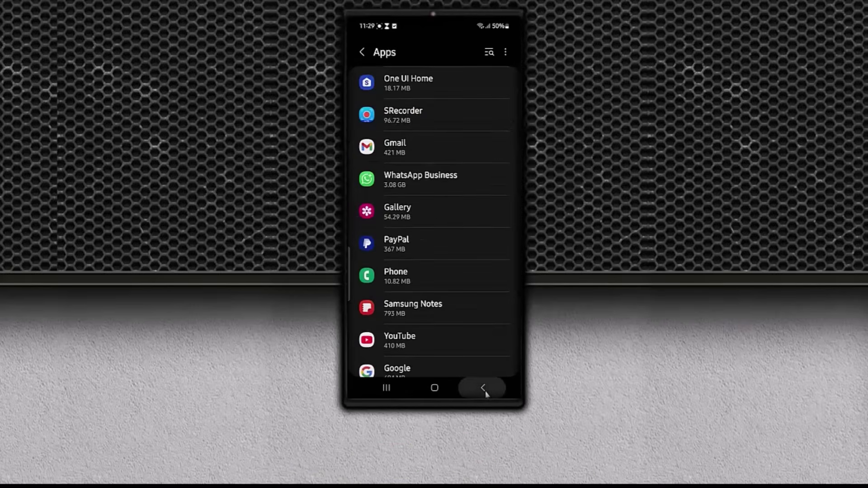
{"action": "left_click", "coordinate": [483, 389]}
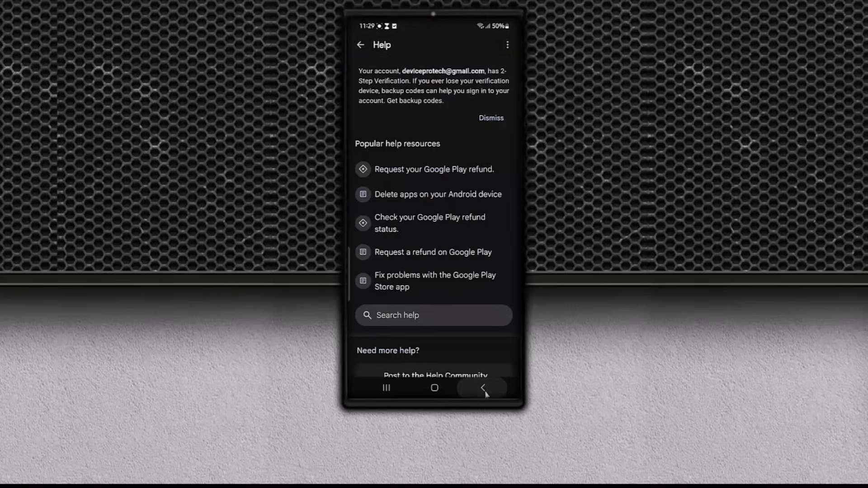
- Exit the Play Store and reopen Settings from the app drawer's second page
{"action": "left_click", "coordinate": [484, 389]}
{"action": "left_click", "coordinate": [483, 389]}
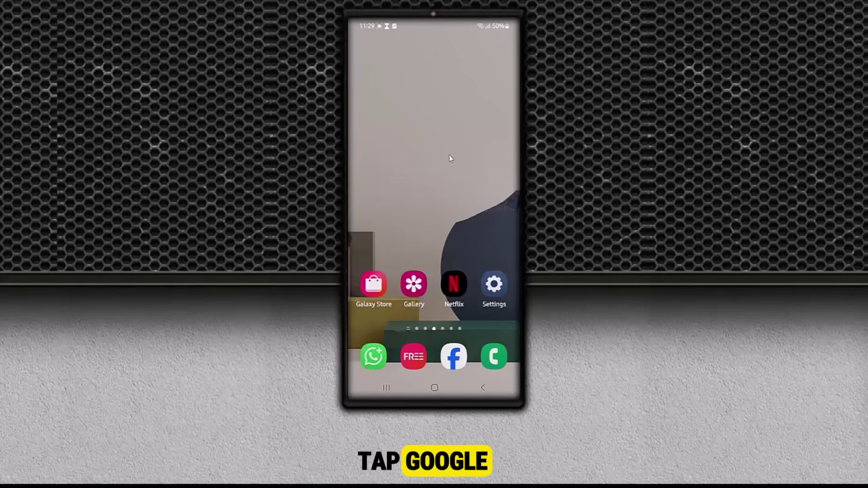
{"action": "left_click_drag", "start_coordinate": [450, 158], "coordinate": [441, 71]}
{"action": "left_click_drag", "start_coordinate": [455, 120], "coordinate": [403, 127]}
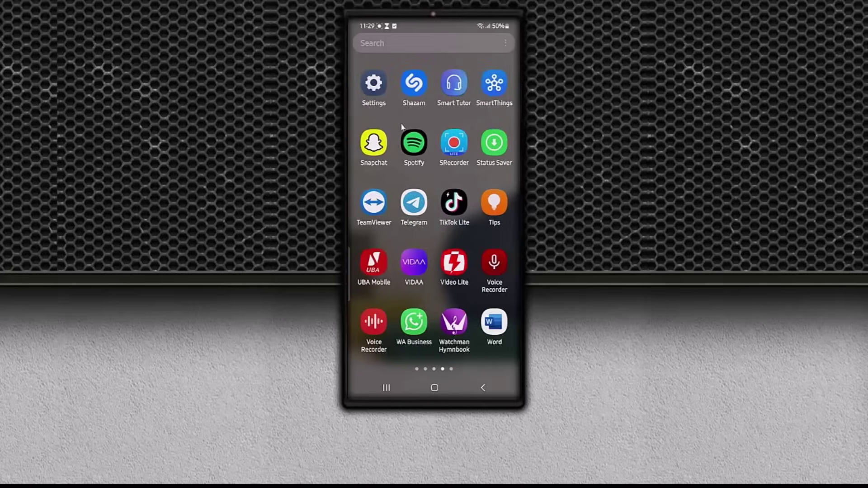
{"action": "left_click", "coordinate": [372, 83]}
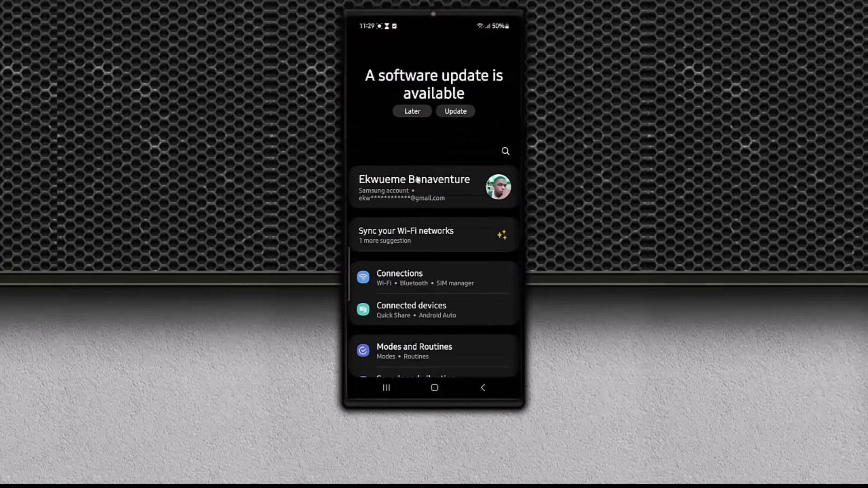
{"action": "scroll", "coordinate": [421, 188], "scroll_direction": "down", "scroll_amount": 10}
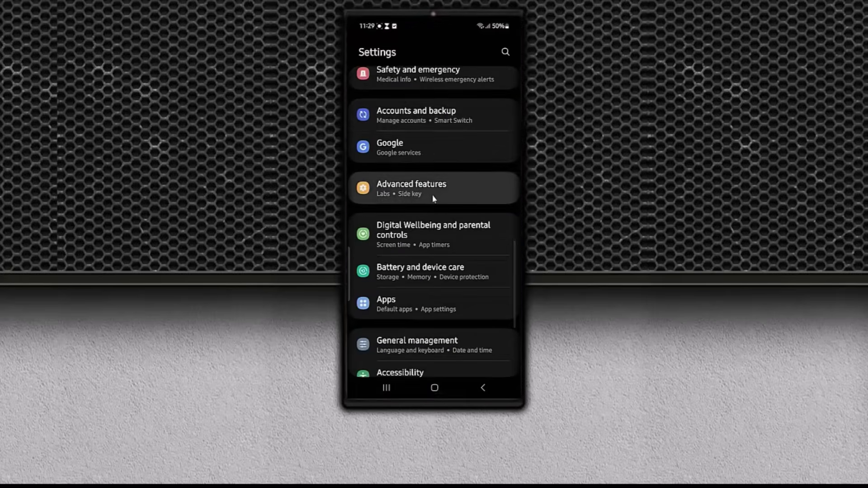
- Delete the advertising ID under Google > All services > Ads
{"action": "left_click", "coordinate": [418, 140]}
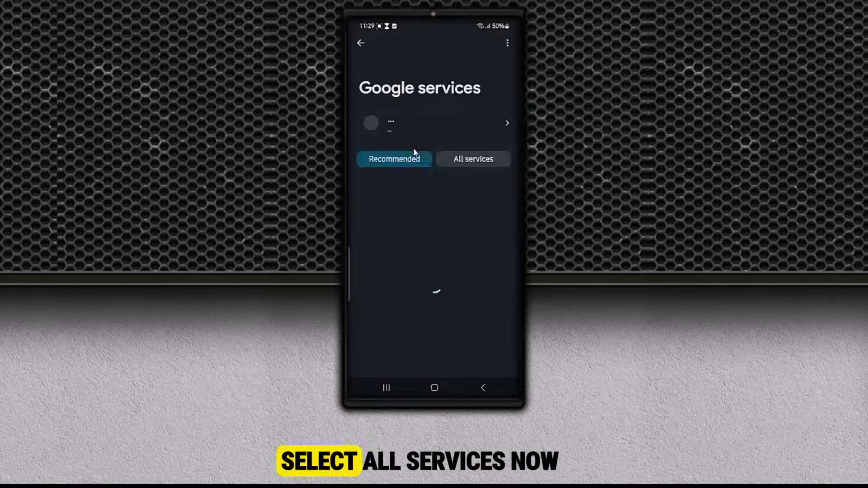
{"action": "left_click", "coordinate": [446, 159]}
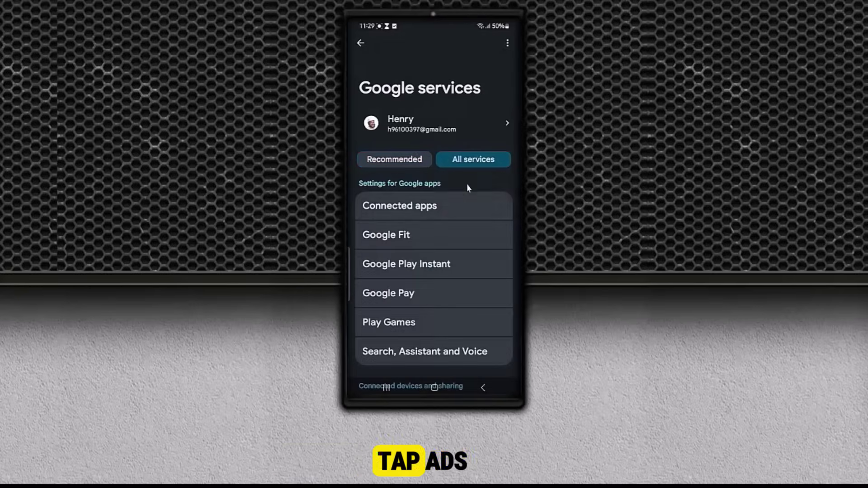
{"action": "scroll", "coordinate": [466, 191], "scroll_direction": "down", "scroll_amount": 6}
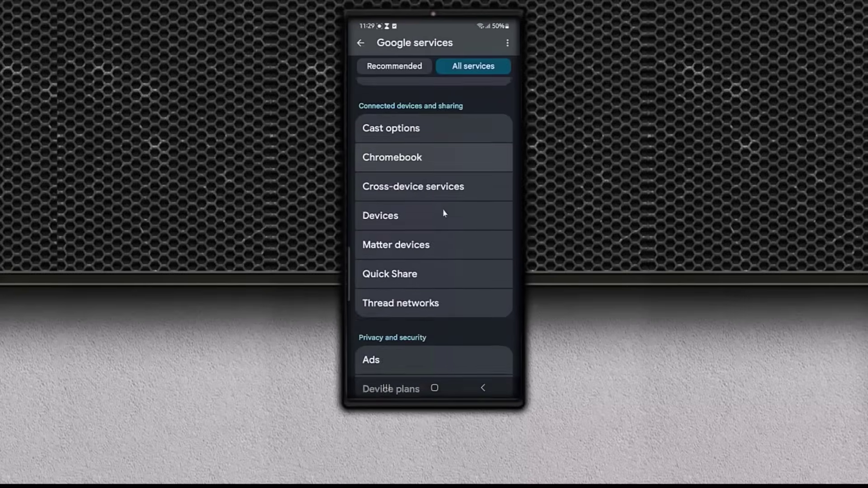
{"action": "scroll", "coordinate": [444, 212], "scroll_direction": "down", "scroll_amount": 3}
{"action": "left_click", "coordinate": [423, 207]}
{"action": "scroll", "coordinate": [452, 224], "scroll_direction": "down", "scroll_amount": 3}
{"action": "left_click", "coordinate": [445, 284]}
{"action": "left_click", "coordinate": [435, 274]}
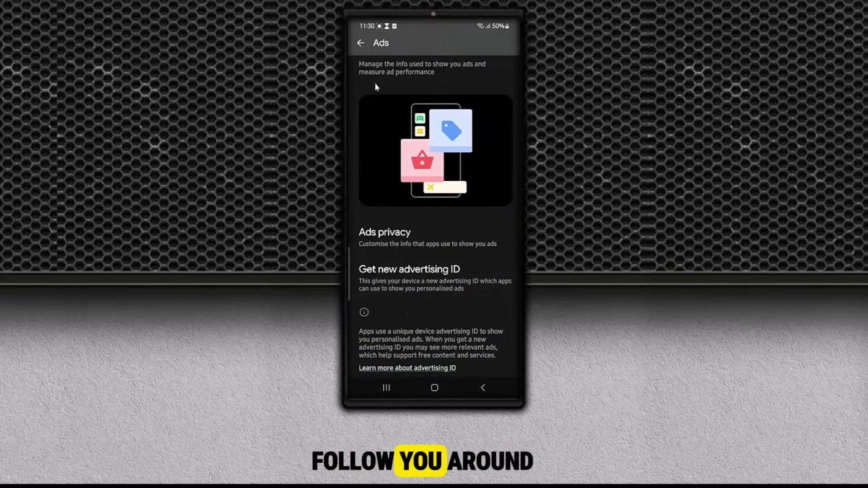
- Go back from the Google services list to main Settings and exit Settings
{"action": "left_click", "coordinate": [360, 44]}
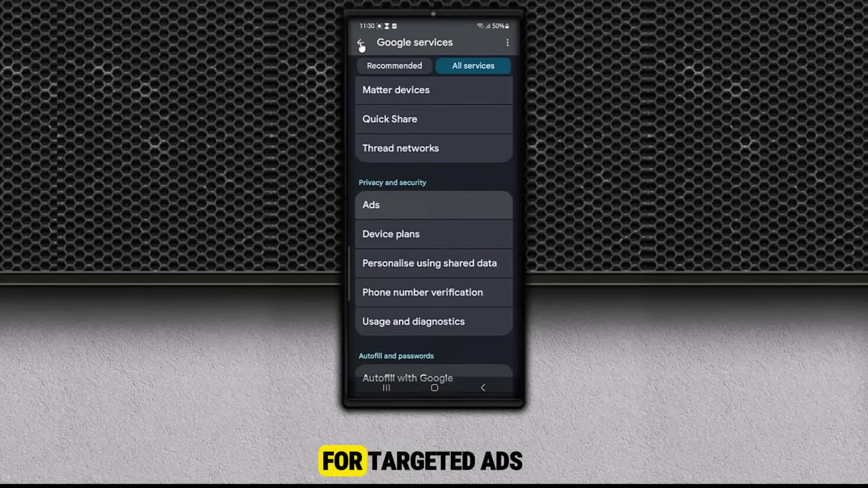
{"action": "left_click", "coordinate": [361, 43]}
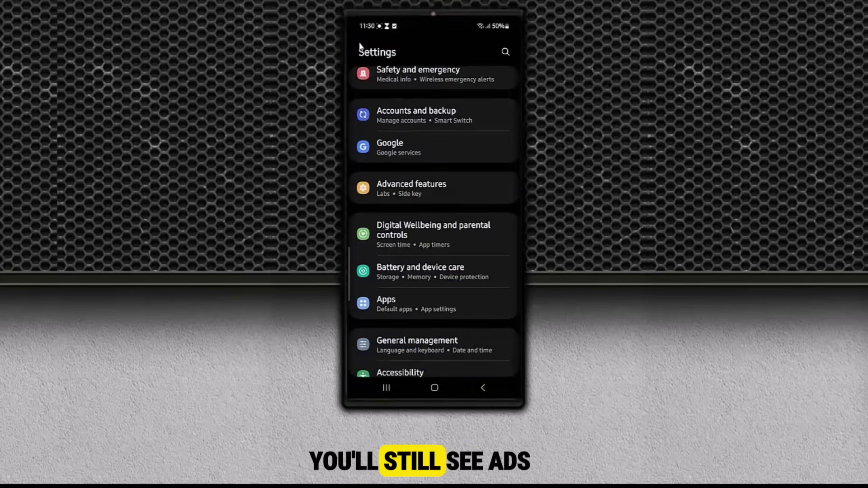
{"action": "scroll", "coordinate": [438, 140], "scroll_direction": "up", "scroll_amount": 2}
{"action": "scroll", "coordinate": [441, 163], "scroll_direction": "down", "scroll_amount": 3}
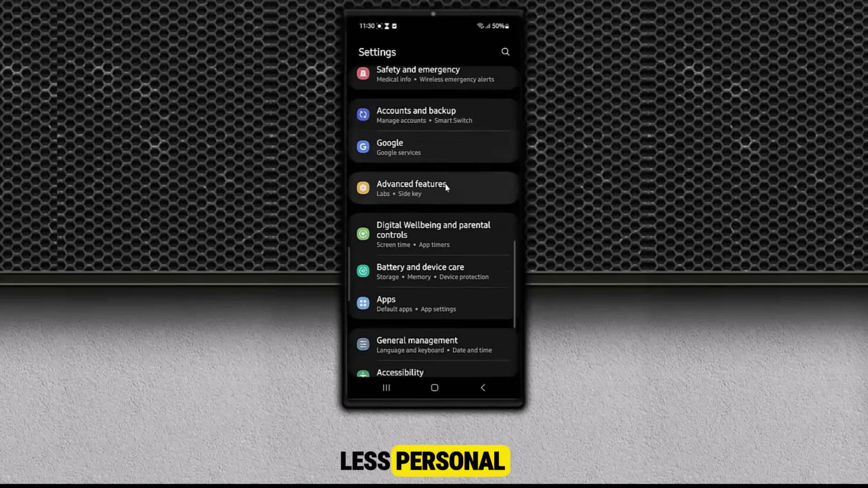
{"action": "scroll", "coordinate": [445, 184], "scroll_direction": "up", "scroll_amount": 5}
{"action": "scroll", "coordinate": [445, 184], "scroll_direction": "up", "scroll_amount": 4}
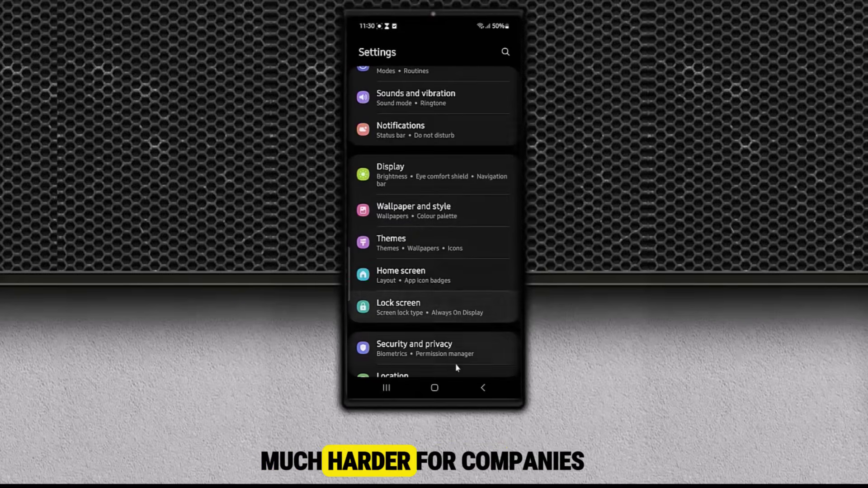
{"action": "left_click", "coordinate": [482, 393]}
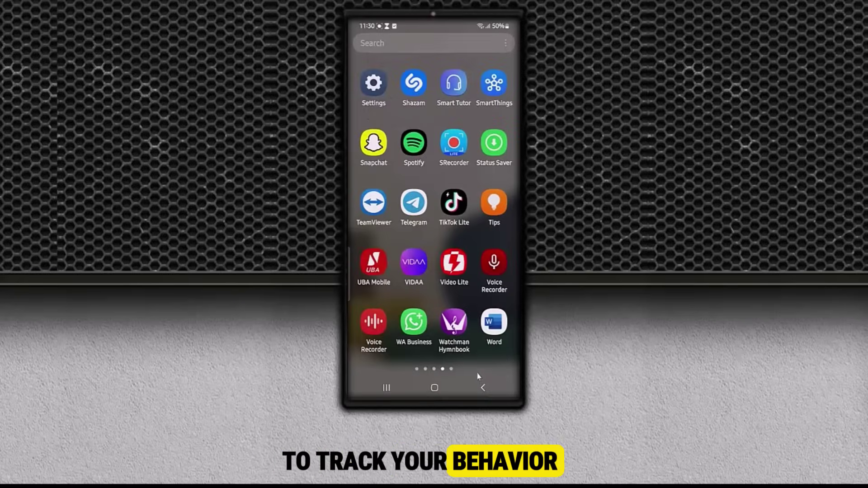
- Flip between the app drawer pages, then close the drawer to the home screen
{"action": "left_click_drag", "start_coordinate": [422, 273], "coordinate": [487, 271]}
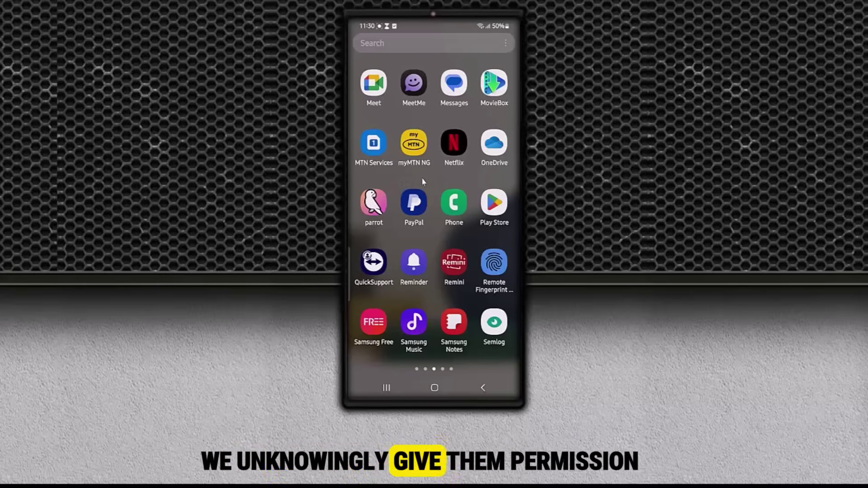
{"action": "left_click_drag", "start_coordinate": [417, 181], "coordinate": [495, 178]}
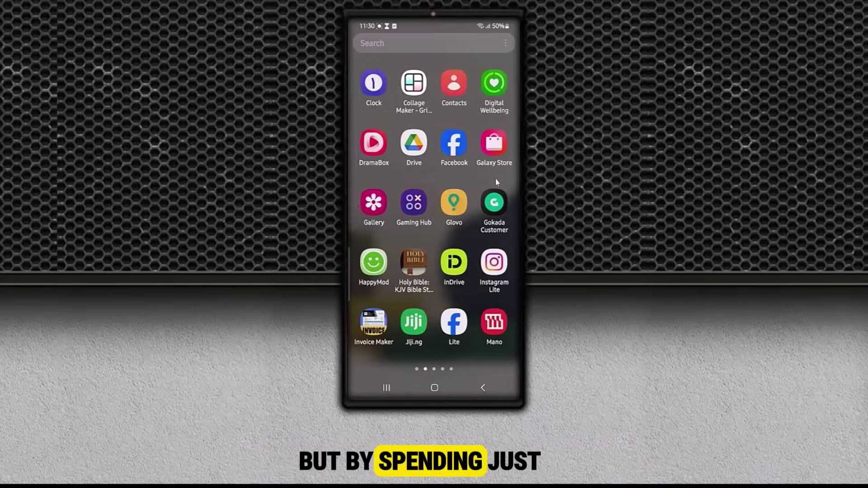
{"action": "left_click_drag", "start_coordinate": [437, 180], "coordinate": [487, 176]}
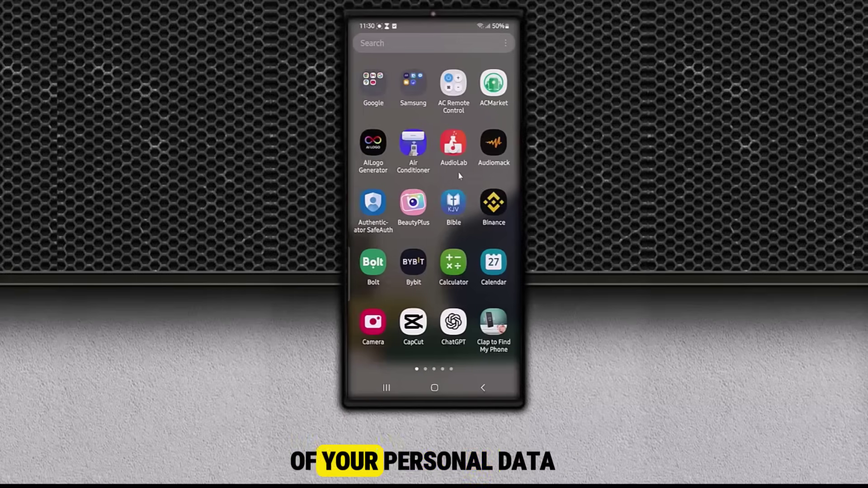
{"action": "left_click_drag", "start_coordinate": [470, 178], "coordinate": [393, 176]}
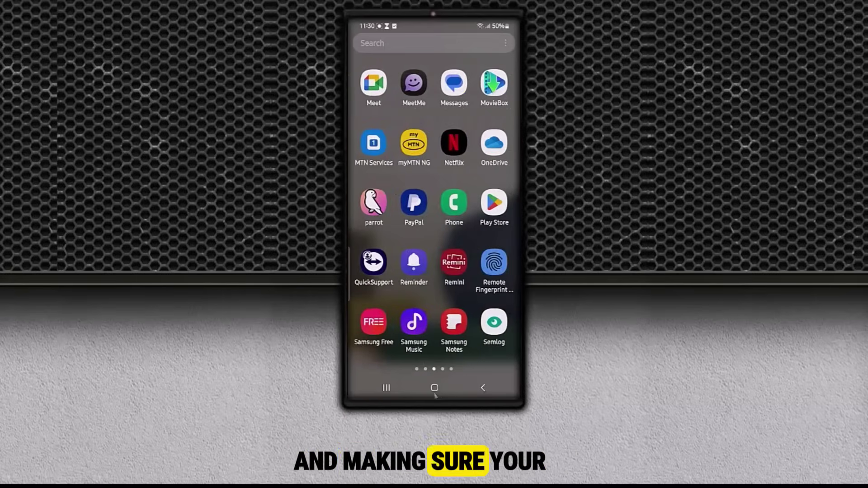
{"action": "left_click_drag", "start_coordinate": [457, 68], "coordinate": [458, 130]}
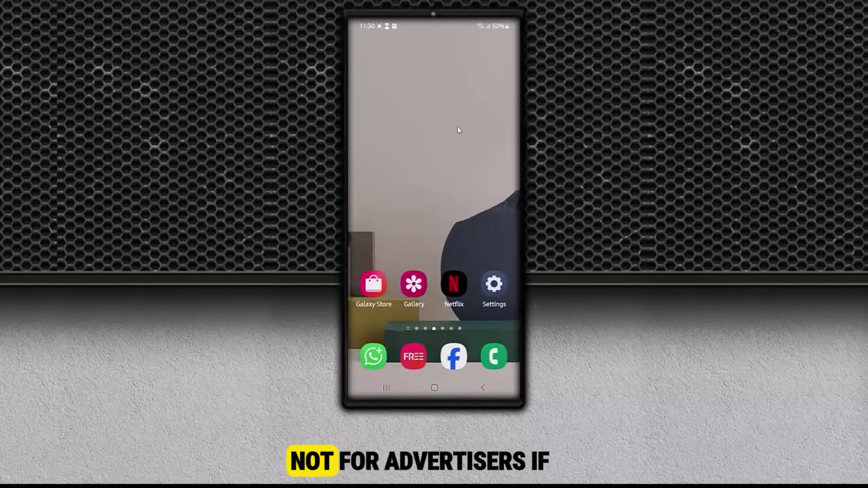